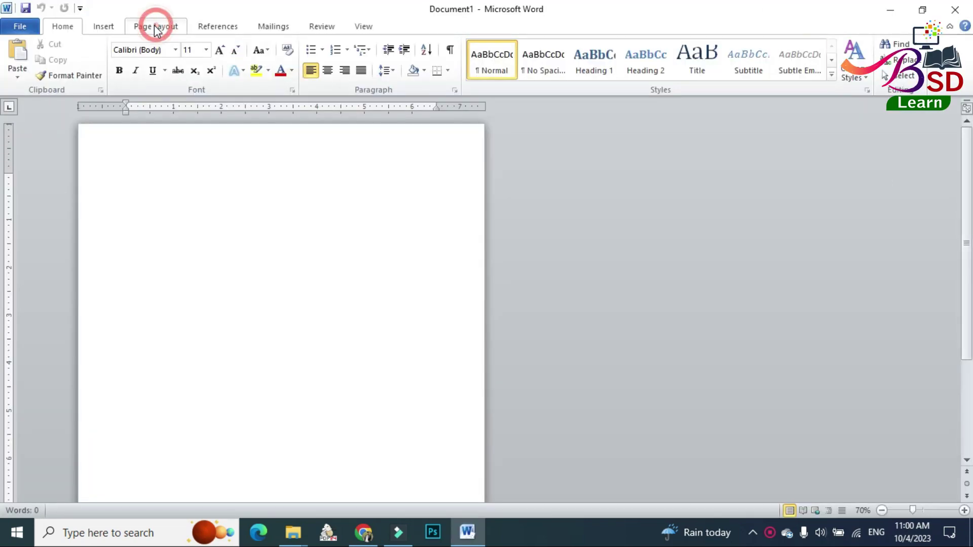
Apply Narrow margins and an A4 page size to the blank document.
click(156, 28)
click(106, 57)
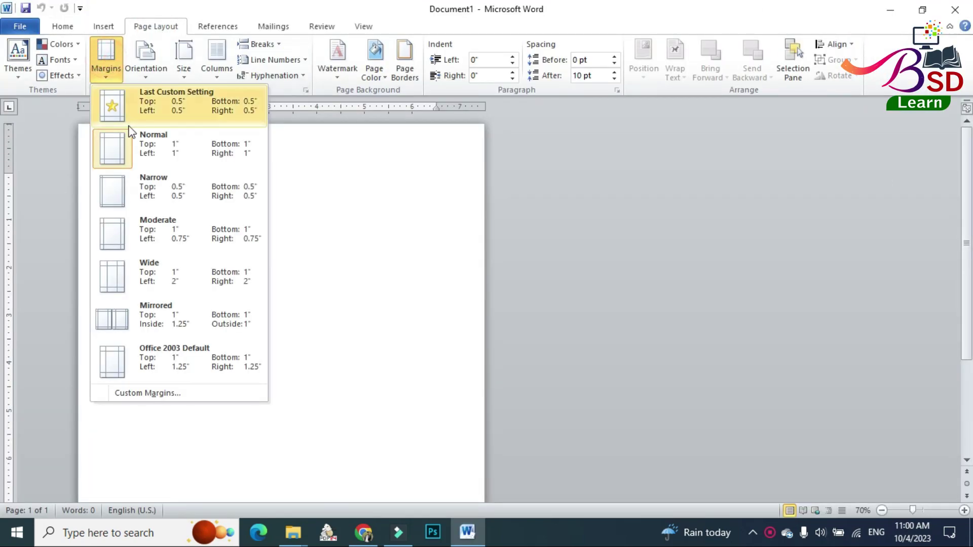
click(160, 174)
click(183, 57)
click(226, 93)
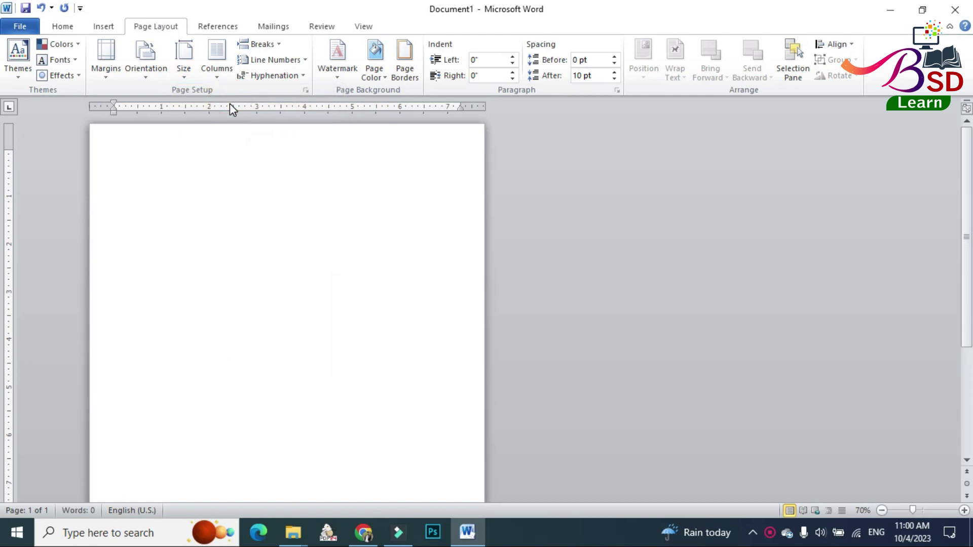
scroll(485, 342, up, 3)
scroll(564, 350, up, 1)
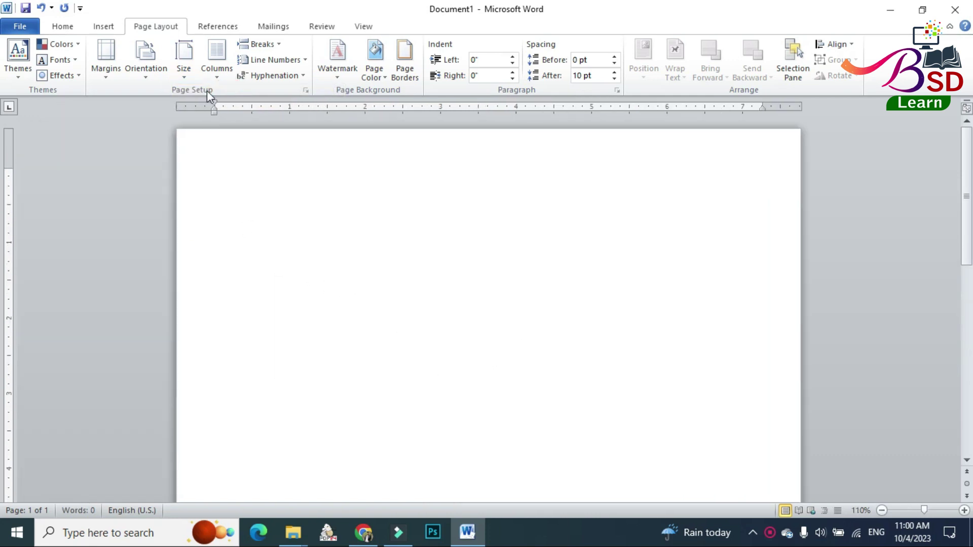
click(103, 26)
Draw a large unfilled circle with a black outline, partly off the top-left corner.
click(213, 64)
click(218, 200)
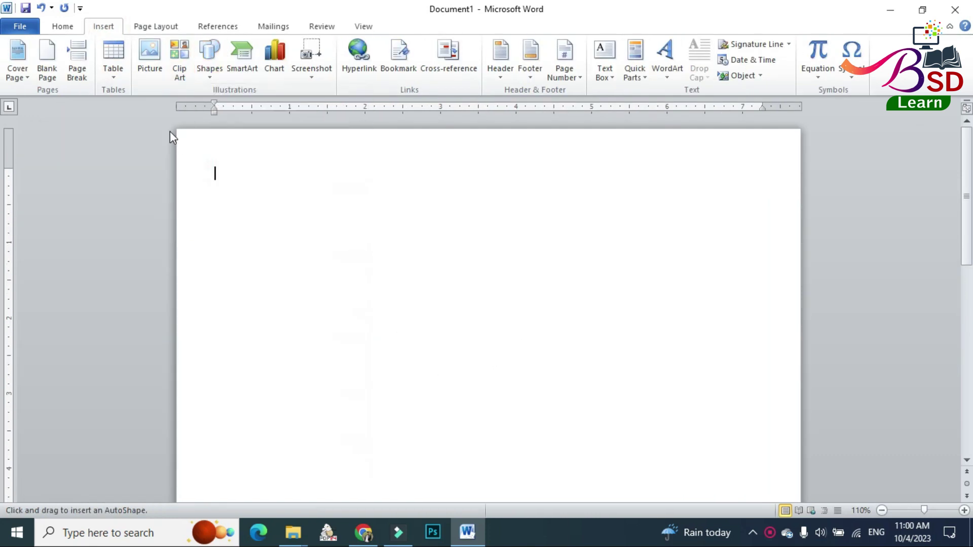
mouse_move(180, 129)
mouse_down()
mouse_move(342, 263)
mouse_move(442, 317)
mouse_move(435, 315)
mouse_up()
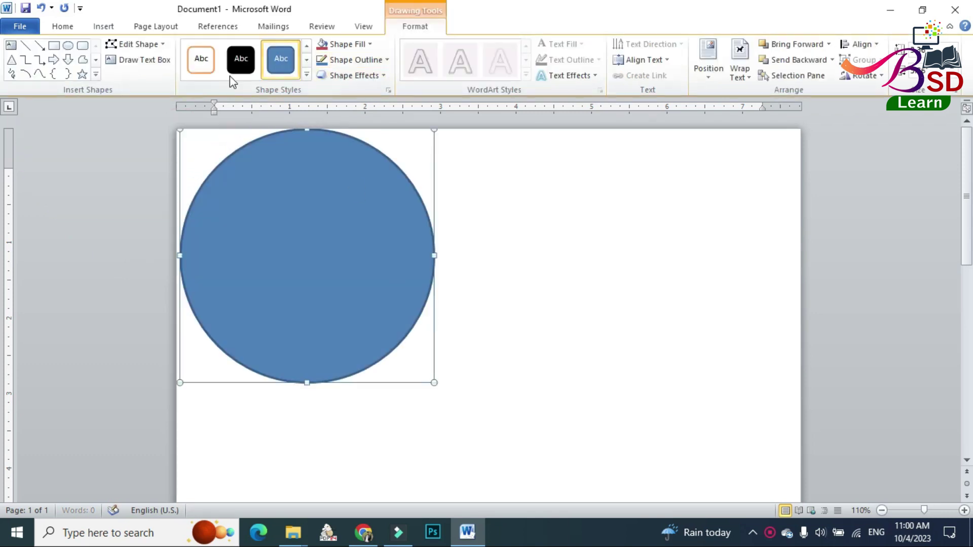
click(345, 44)
click(345, 162)
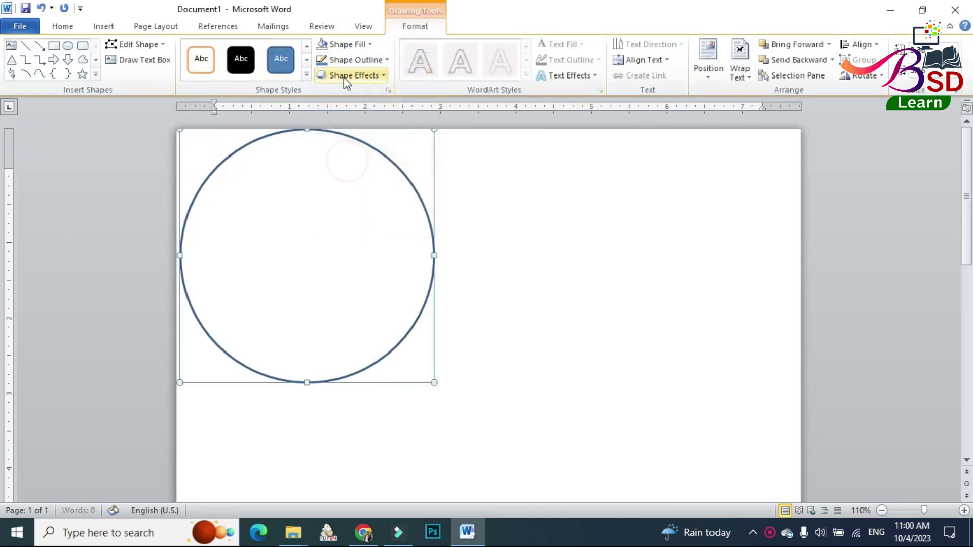
click(350, 60)
click(333, 88)
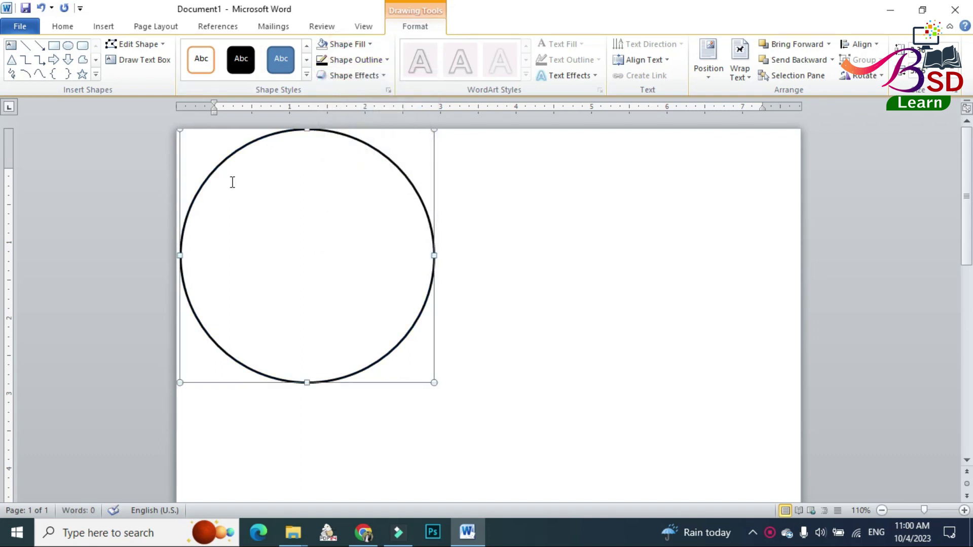
mouse_move(431, 348)
mouse_down()
mouse_move(335, 200)
mouse_move(349, 213)
mouse_up()
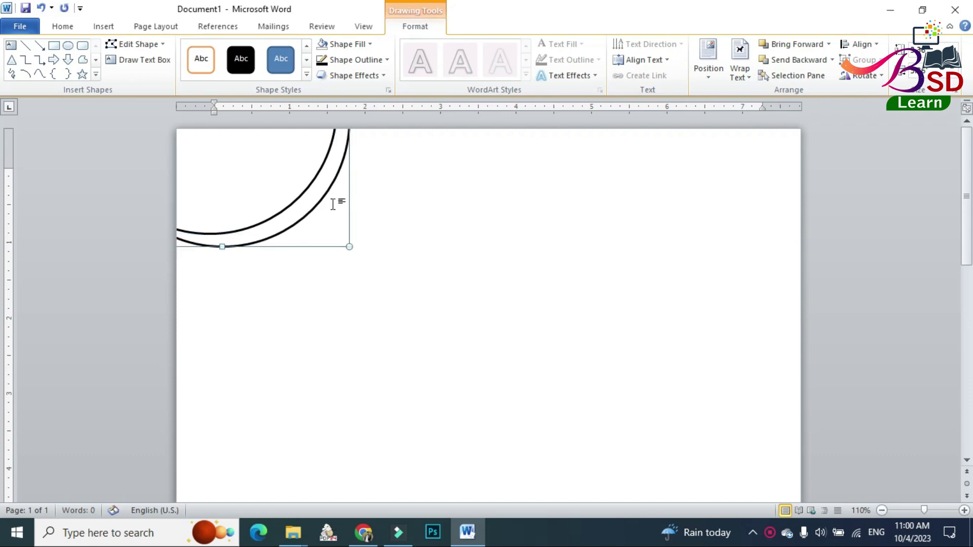
Copy the arc to the top-right corner and give it a yellow outline.
mouse_move(348, 178)
mouse_down()
mouse_move(360, 190)
mouse_move(899, 216)
mouse_up()
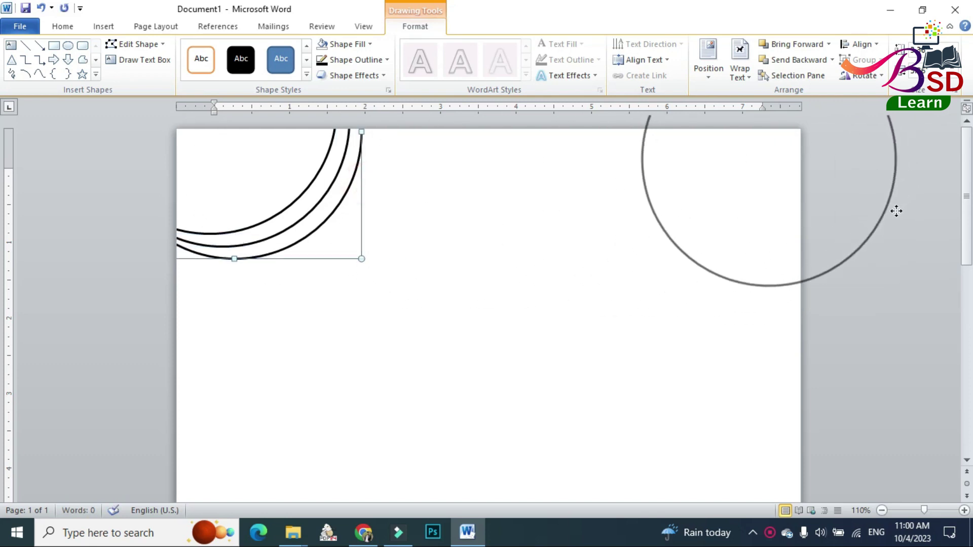
drag(748, 284, 738, 299)
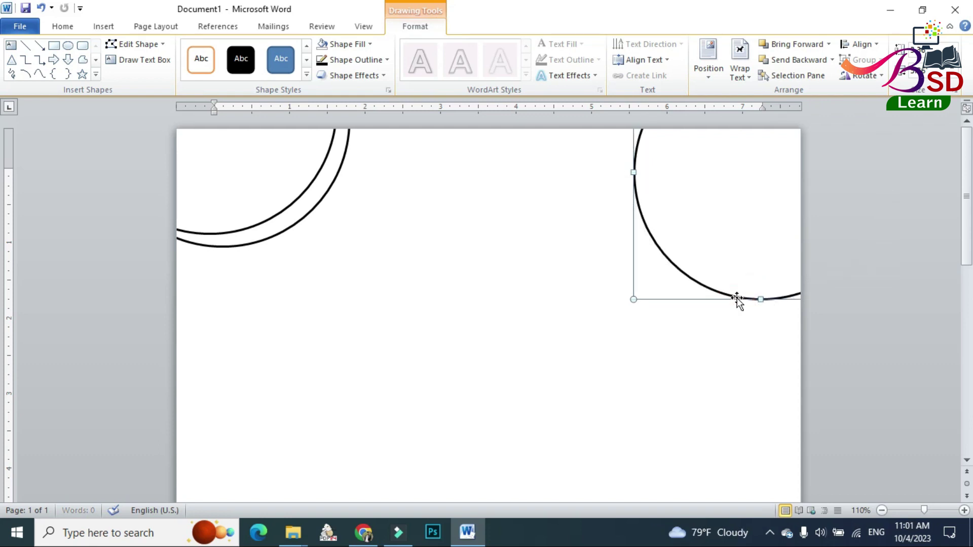
click(338, 61)
click(347, 164)
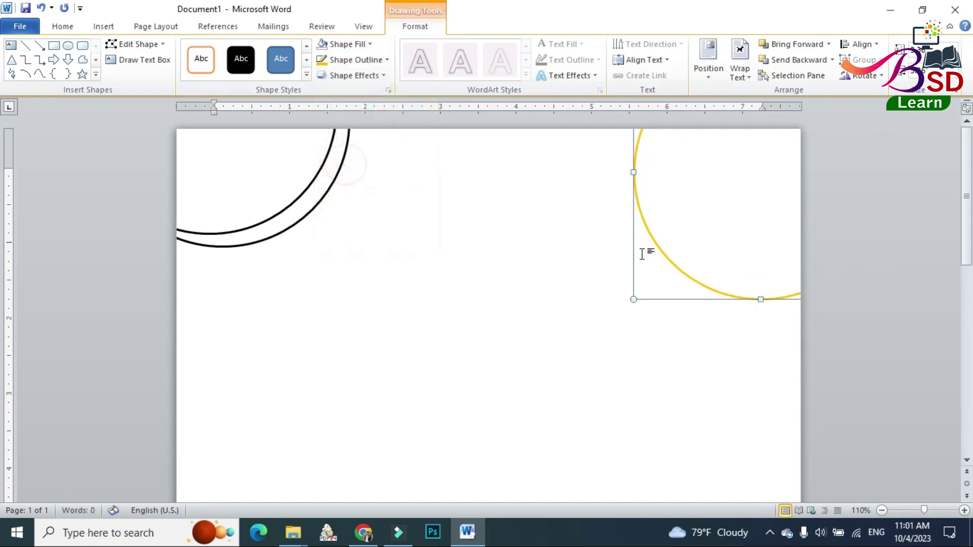
drag(632, 250, 653, 212)
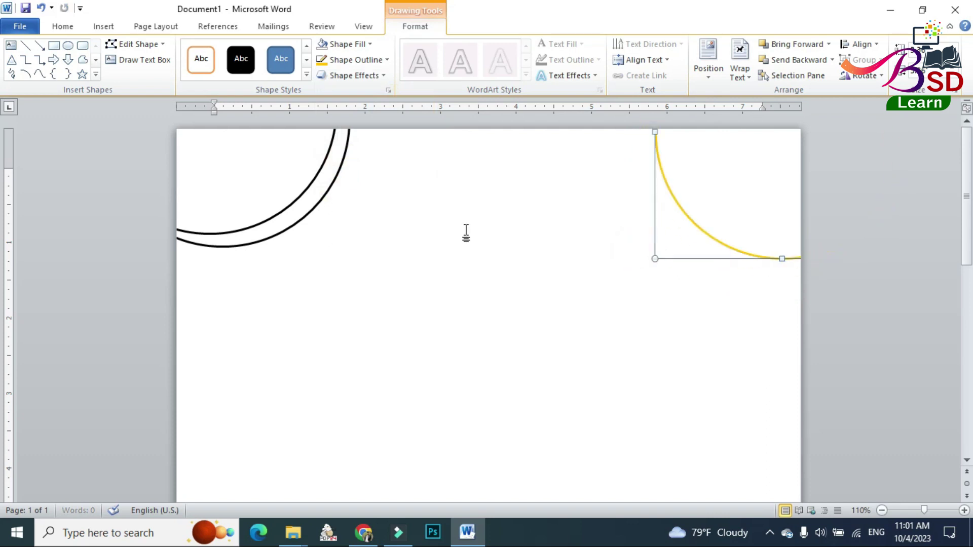
Delete the extra outer black arc.
click(324, 202)
key(Escape)
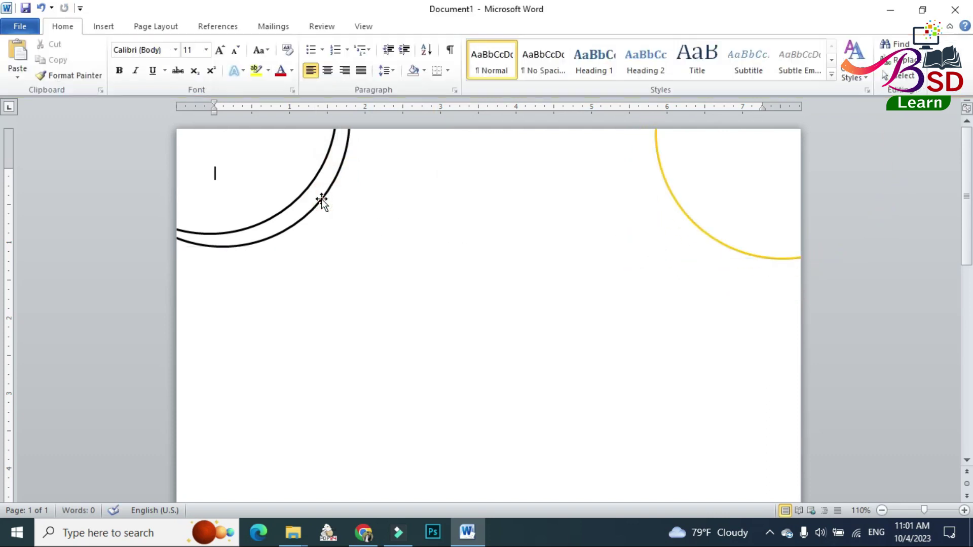
click(321, 199)
key(Escape)
click(321, 198)
key(Delete)
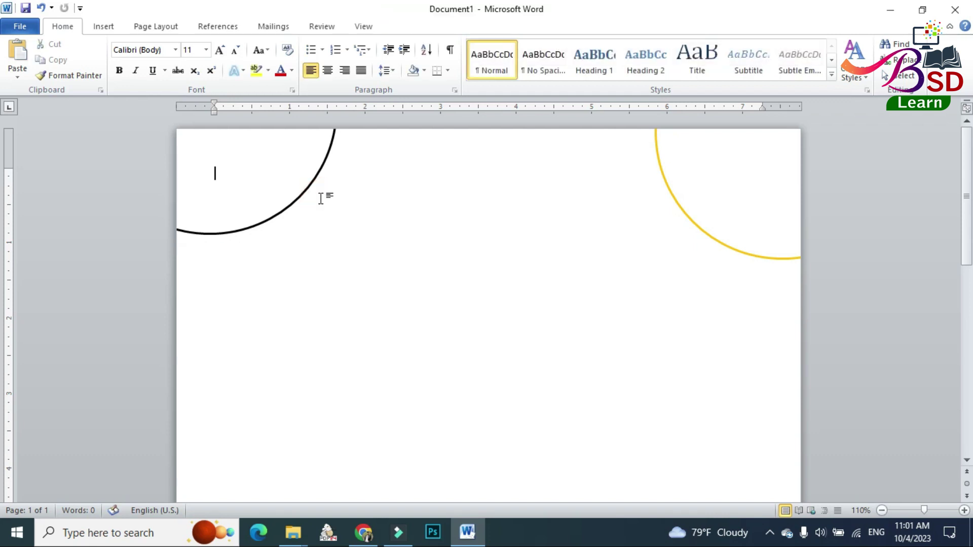
click(109, 27)
Insert the Office Logo picture from the Desktop's Note book folder.
click(150, 55)
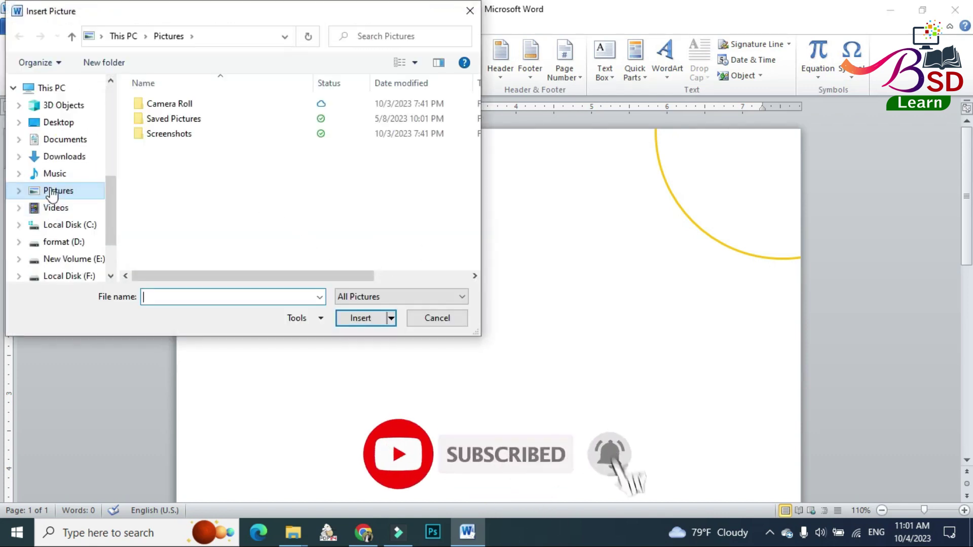
click(58, 126)
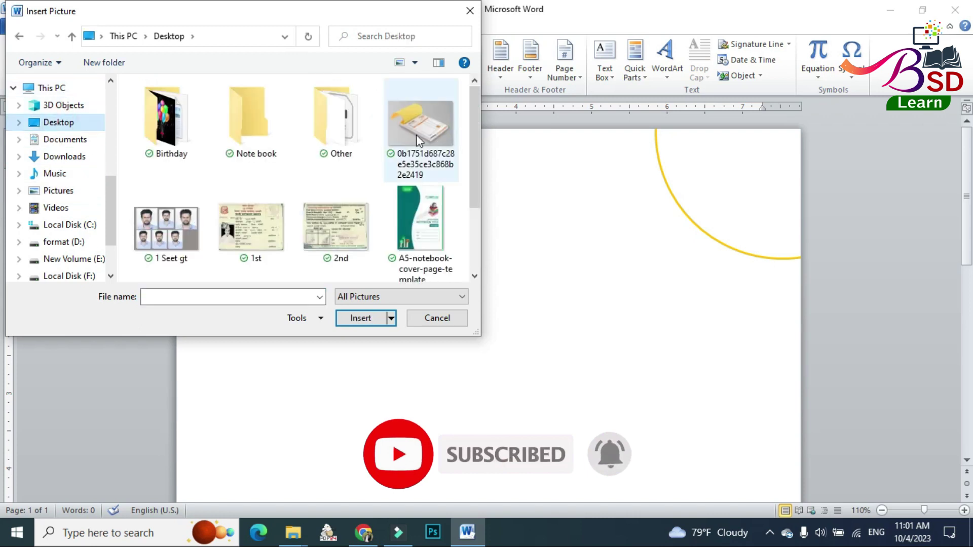
double_click(257, 142)
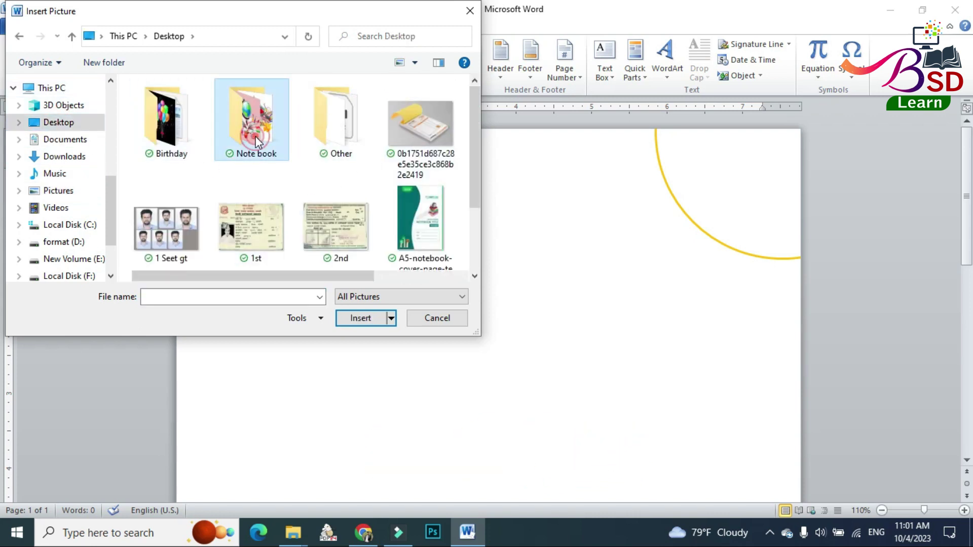
click(350, 135)
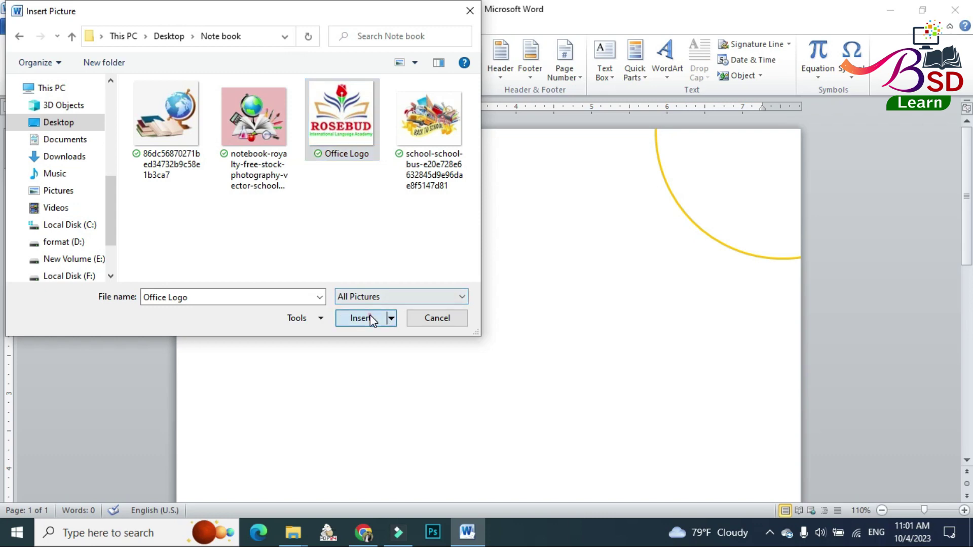
click(383, 316)
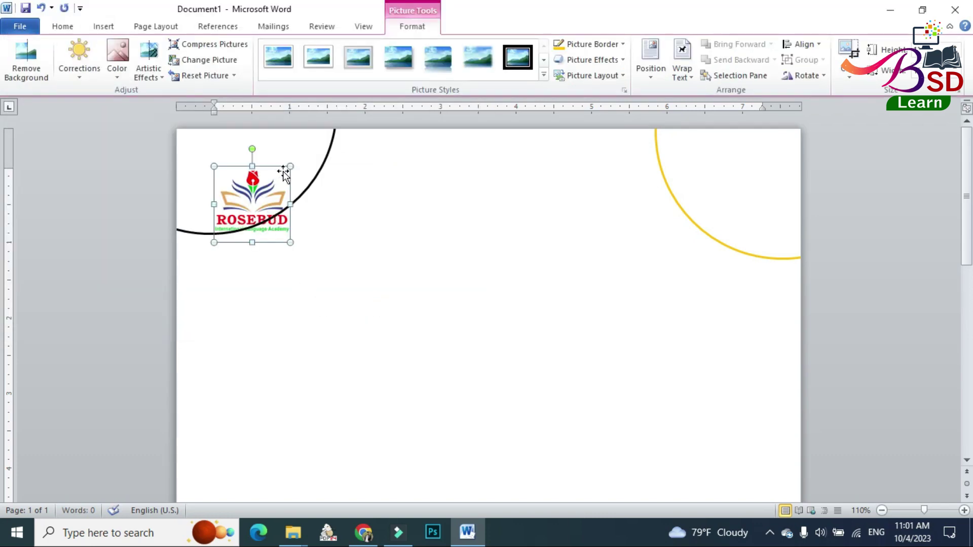
Set the logo to In Front of Text and enlarge it toward the page centre.
click(693, 80)
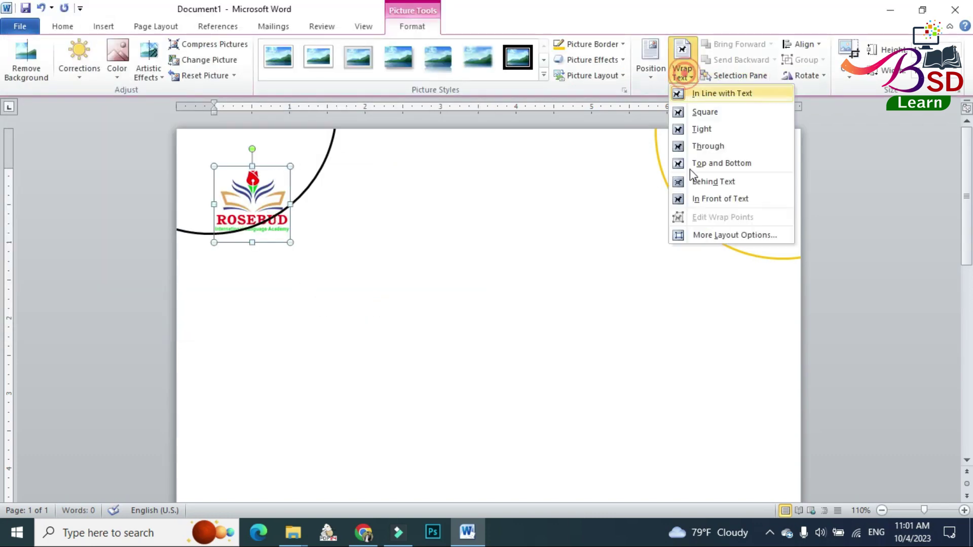
click(691, 195)
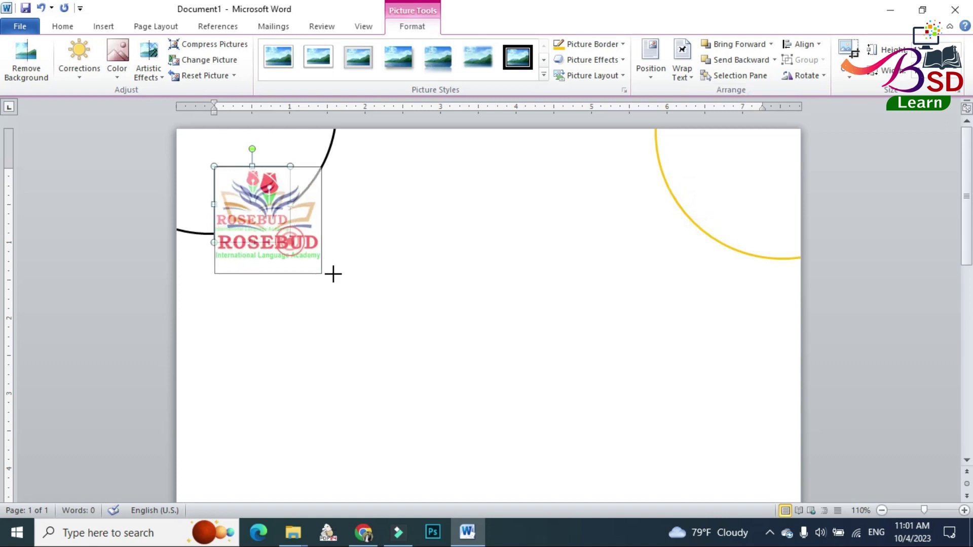
mouse_move(291, 243)
mouse_down()
mouse_move(324, 277)
mouse_move(360, 238)
mouse_move(402, 225)
mouse_up()
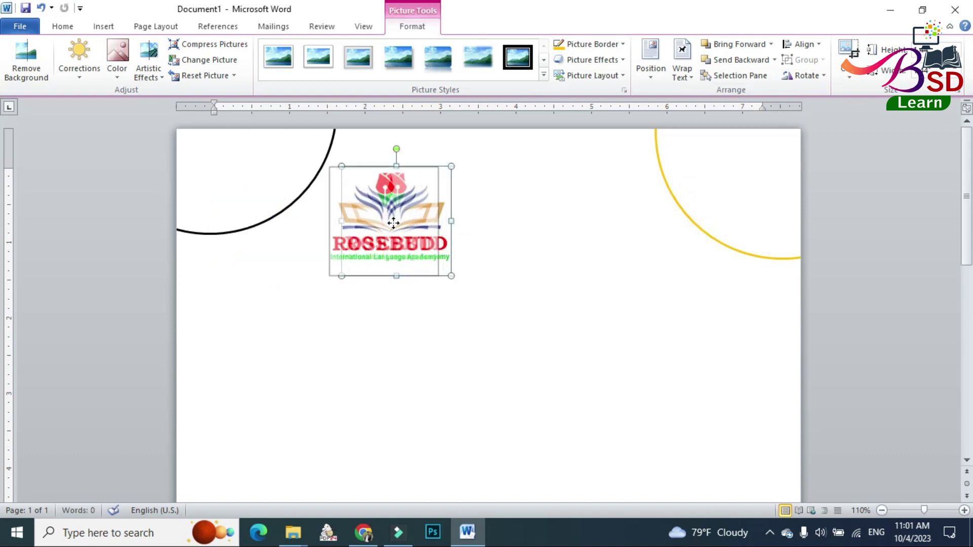
click(874, 330)
Insert plain-style WordArt below the logo reading 'Note Book TiTle'.
click(100, 27)
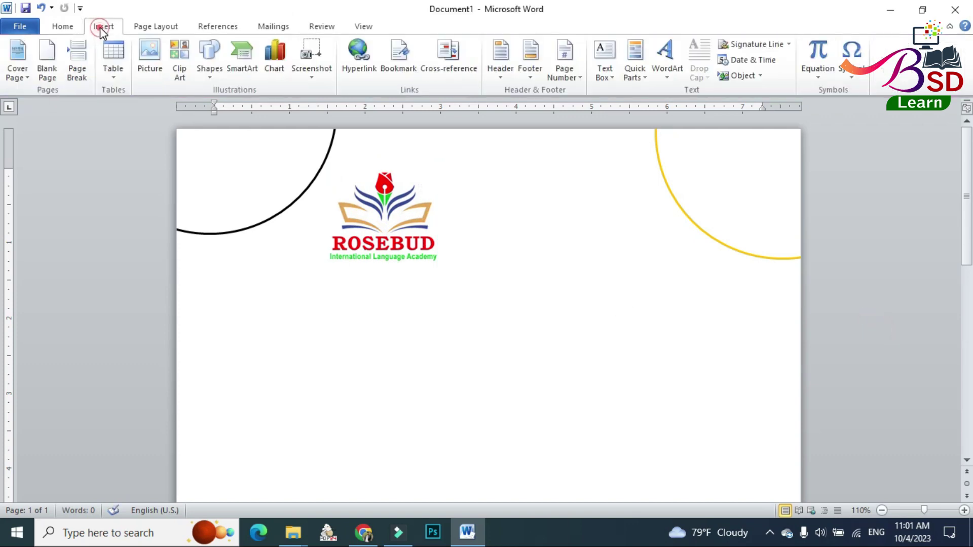
click(659, 46)
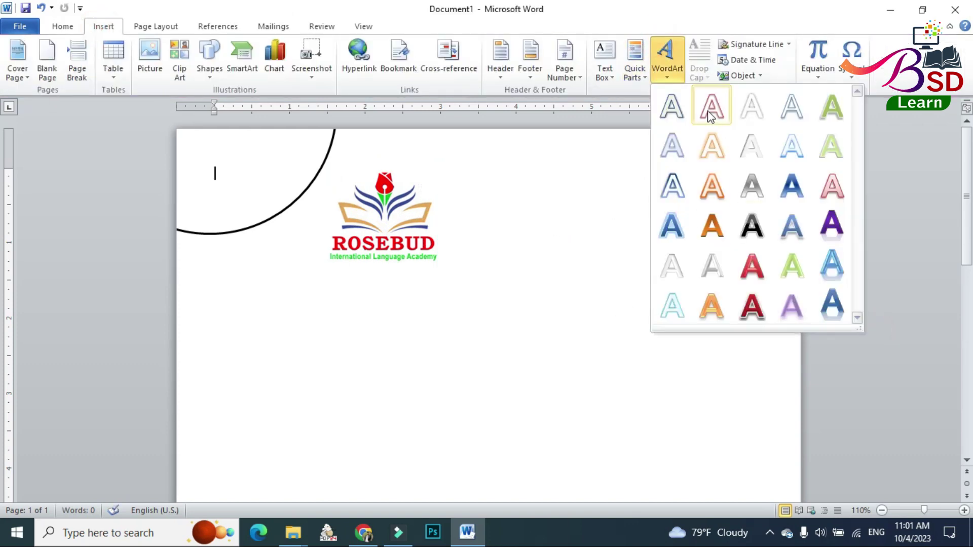
click(673, 108)
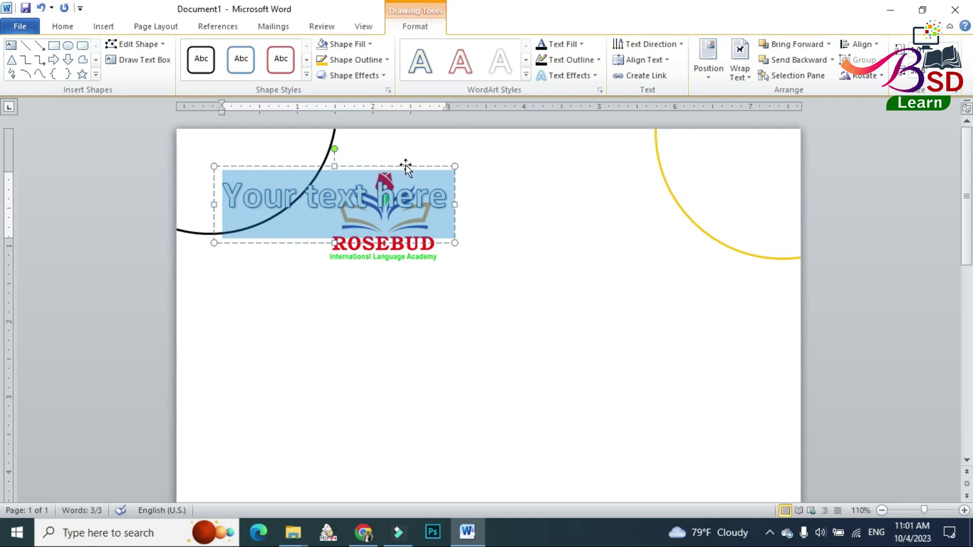
drag(405, 167, 459, 278)
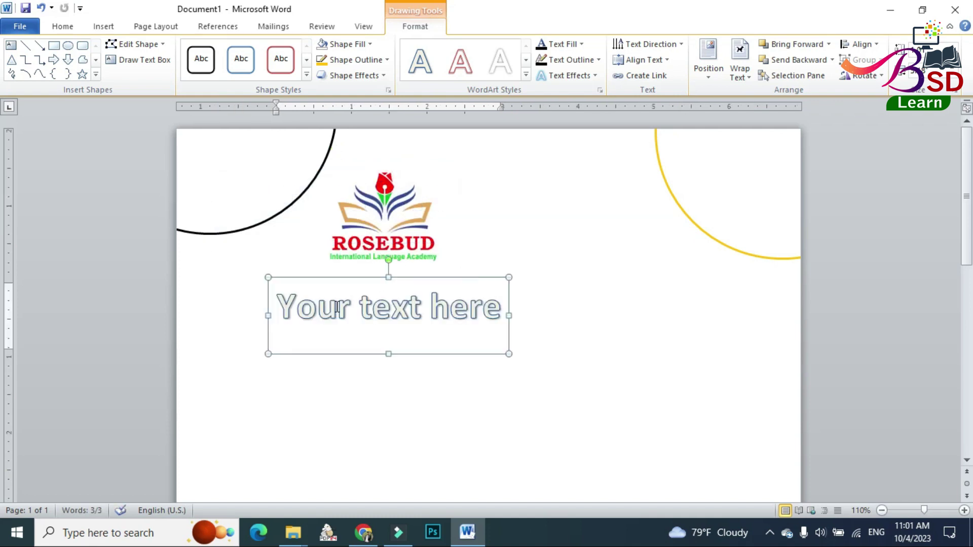
drag(282, 304, 478, 304)
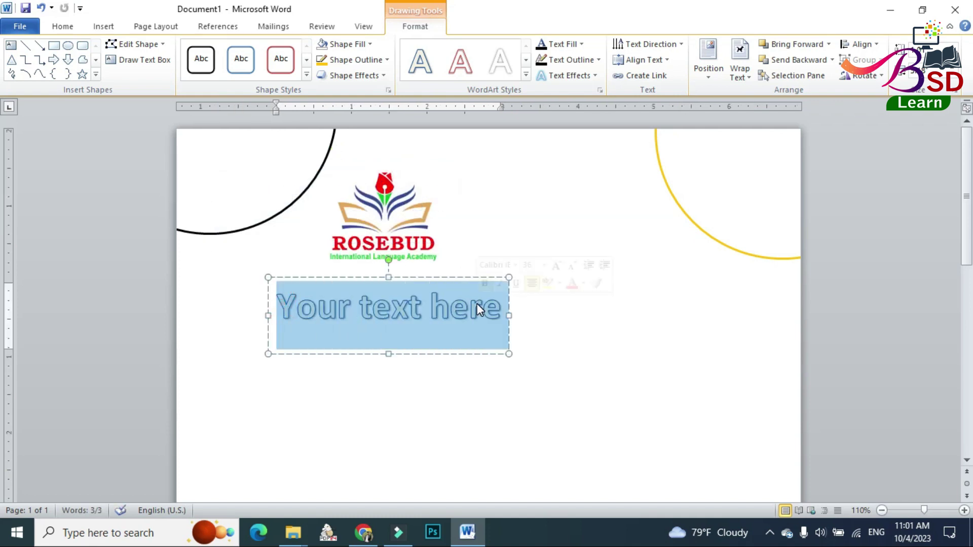
text(Note)
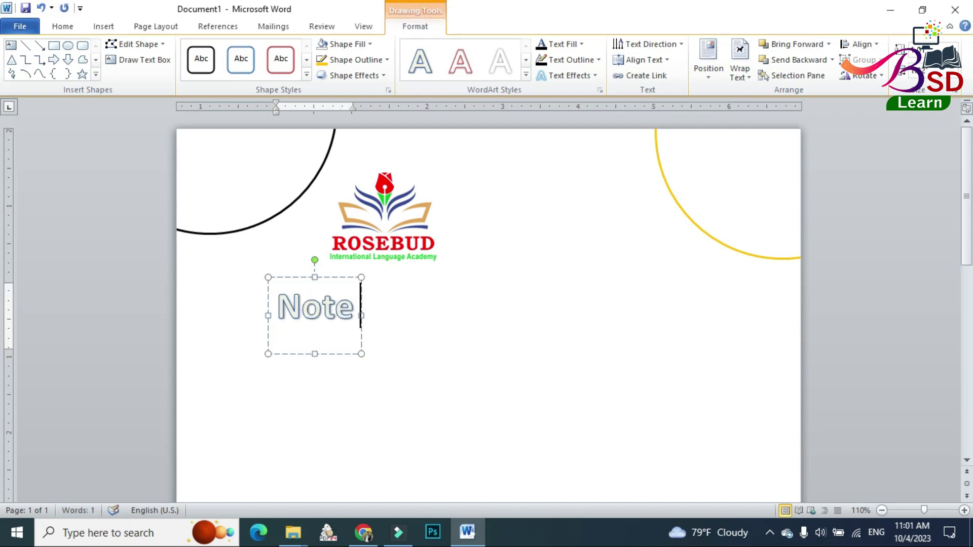
text( Book Ti)
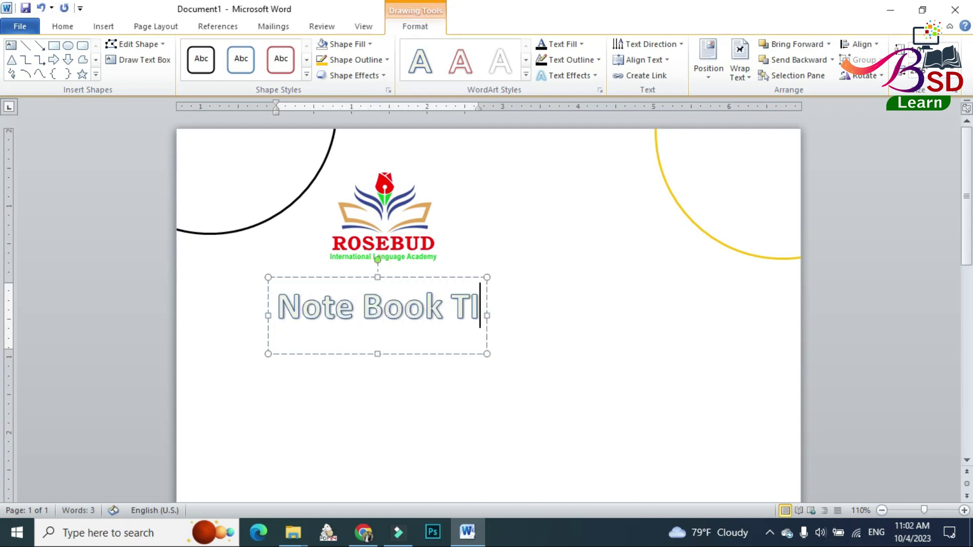
text(Tle)
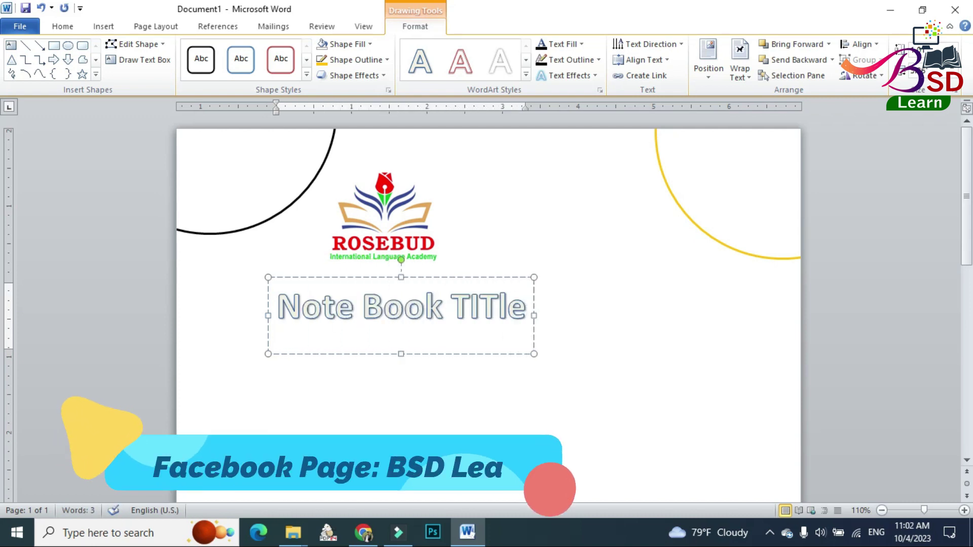
click(482, 278)
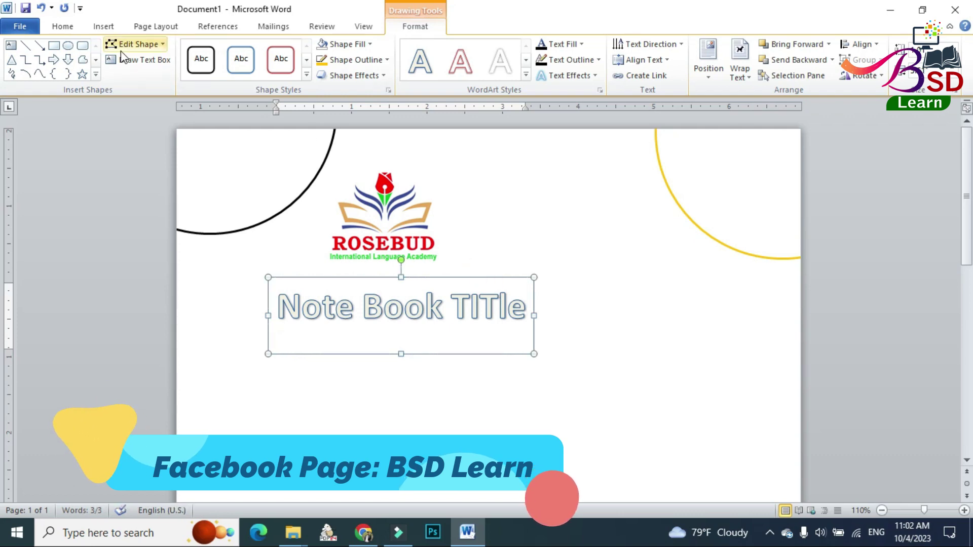
Change the title to UPPERCASE 'NOTE BOOK TITLE' in the Arial font.
click(62, 26)
click(261, 49)
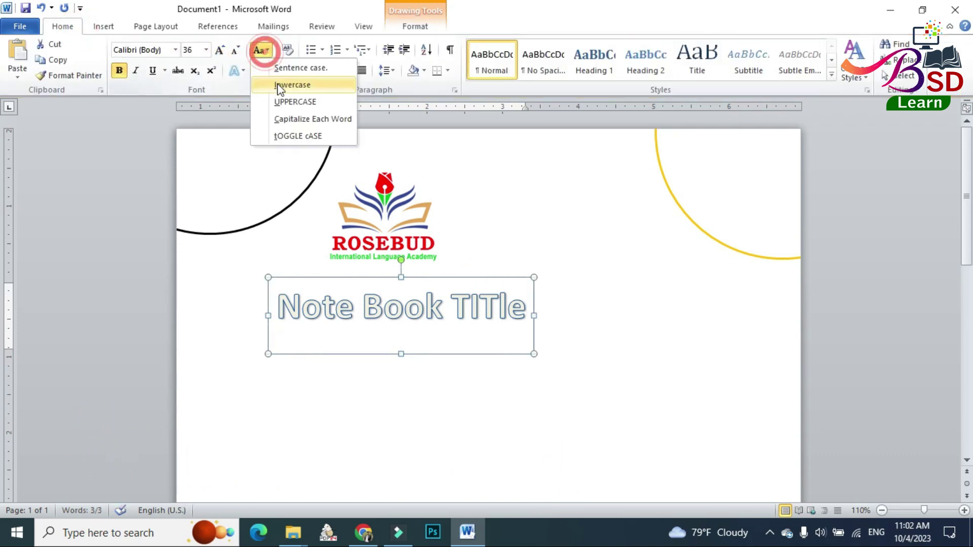
click(294, 120)
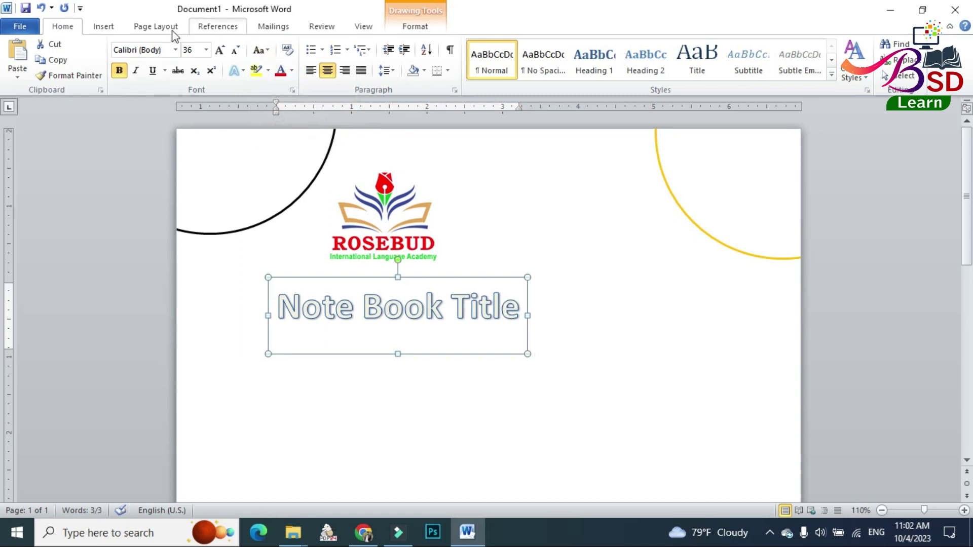
click(269, 53)
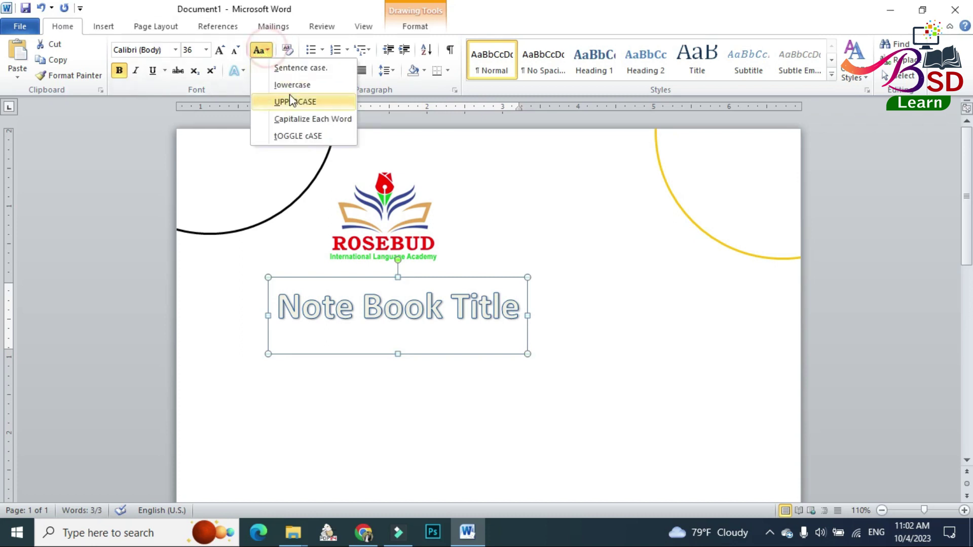
click(287, 96)
text(Arial)
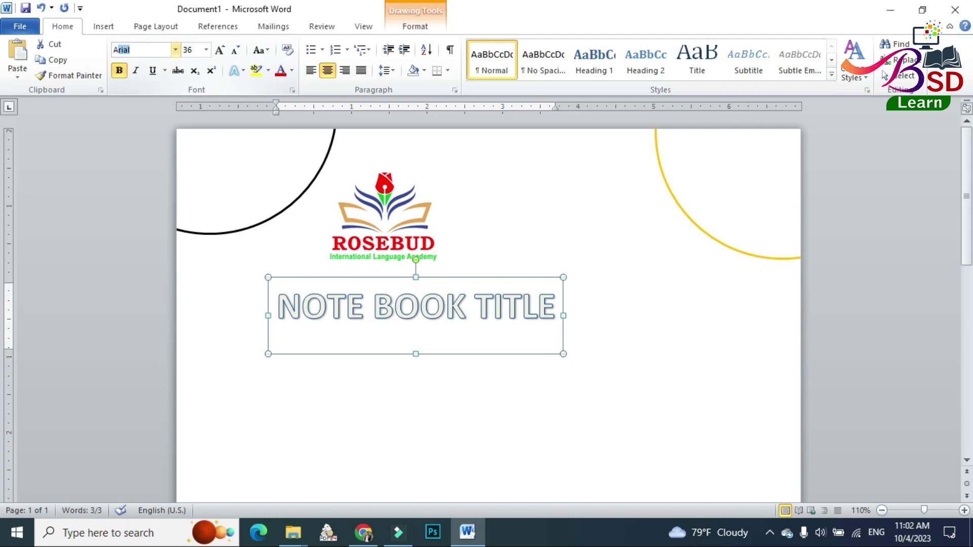
key(Return)
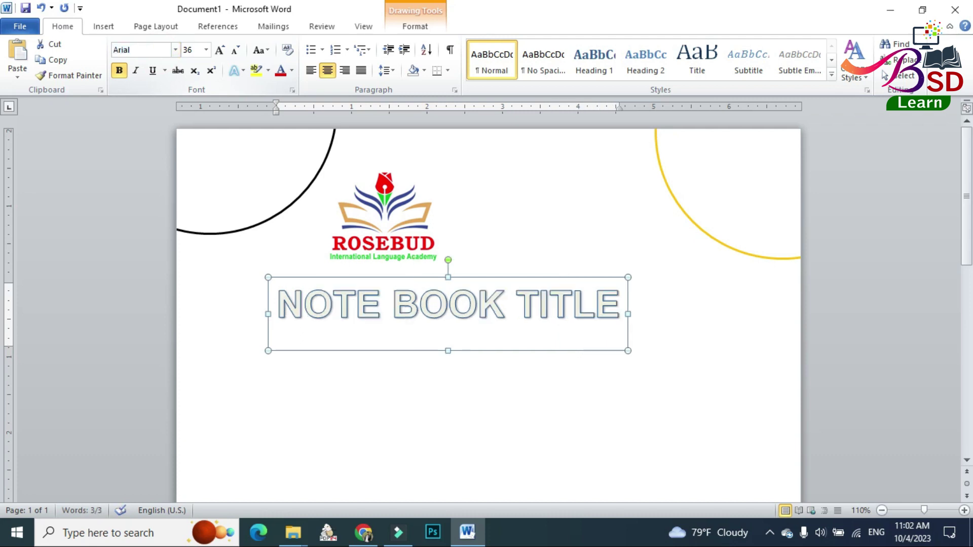
click(292, 71)
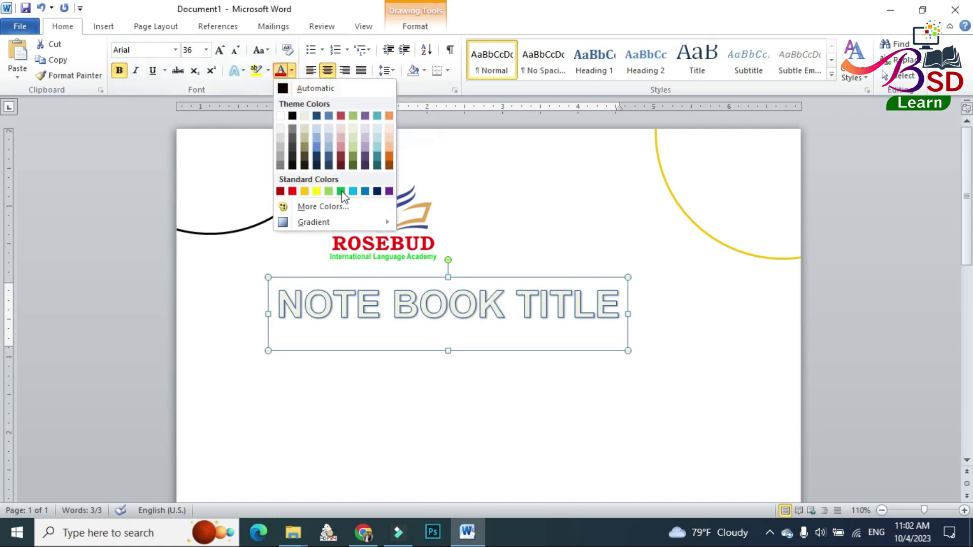
Colour the title text yellow and remove its text outline.
click(304, 191)
click(421, 31)
click(568, 59)
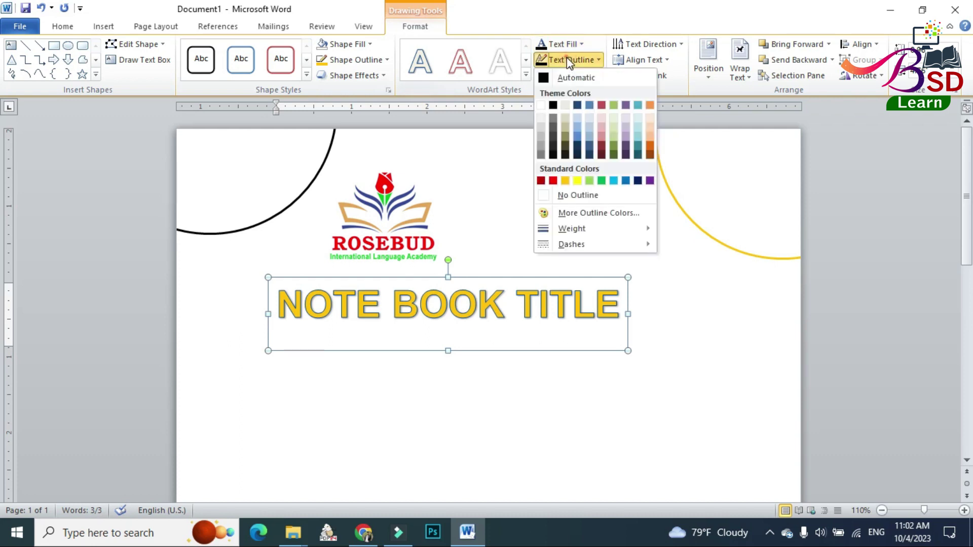
click(560, 196)
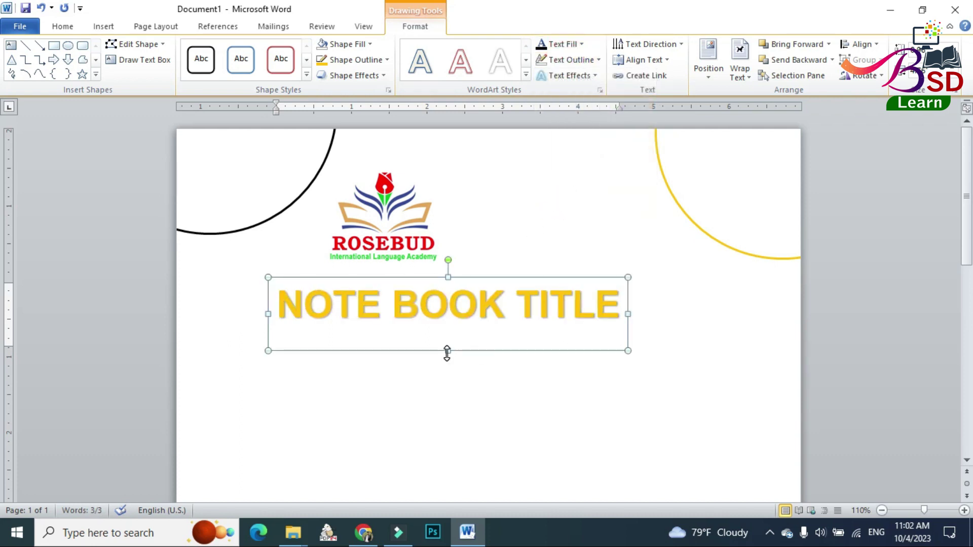
Shorten the title box and fit it directly beneath the ROSEBUD logo.
drag(447, 353, 447, 326)
mouse_move(477, 278)
mouse_down()
mouse_move(550, 268)
mouse_move(530, 269)
mouse_up()
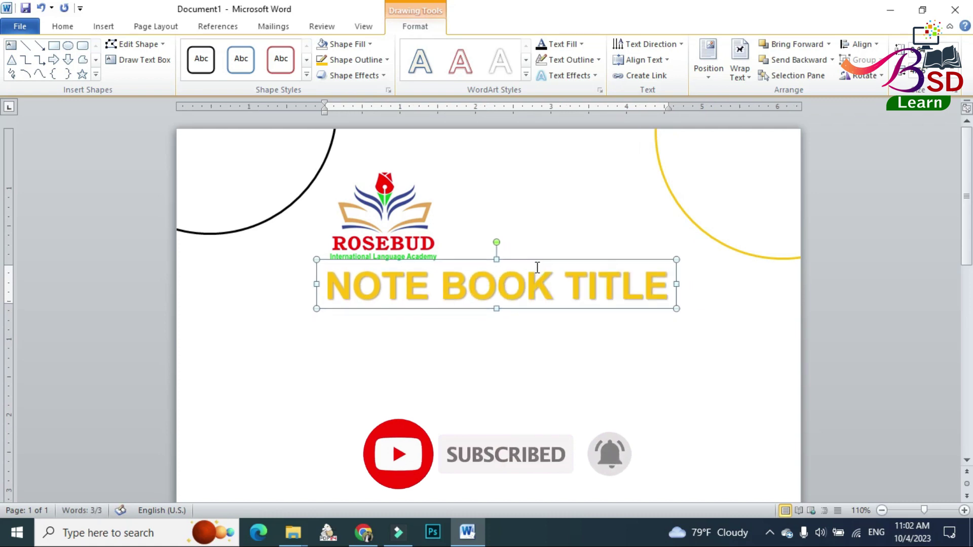
key(Up)
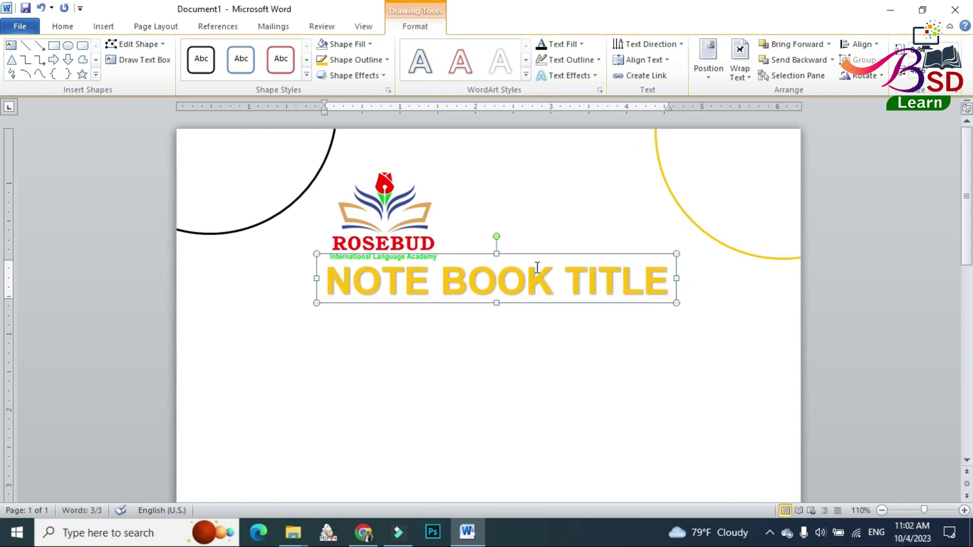
key(Up)
key(Up)
key(Right)
Duplicate the title box, change its text to 2024, and place it under the title's right end.
click(384, 339)
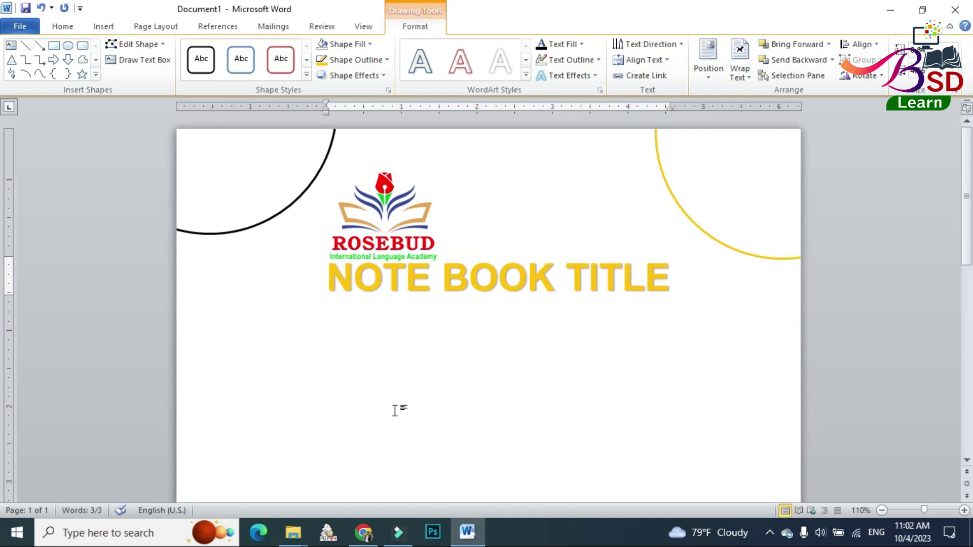
click(467, 294)
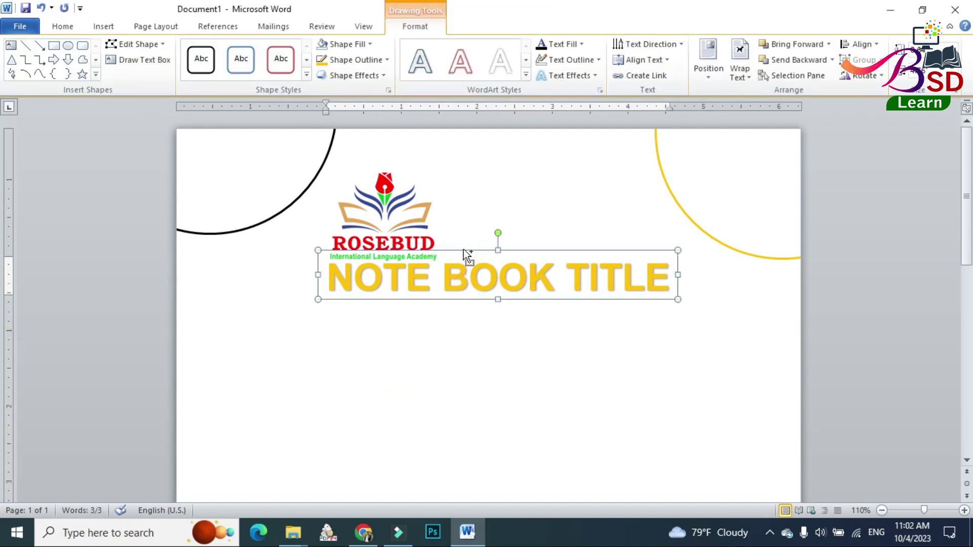
key(ctrl+v)
mouse_move(554, 315)
mouse_down()
mouse_move(567, 355)
mouse_move(559, 358)
mouse_up()
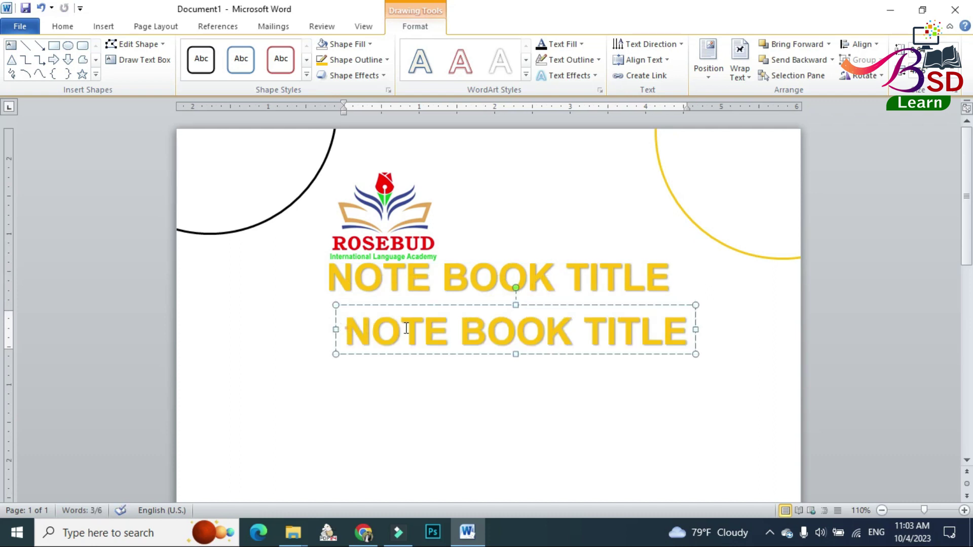
drag(406, 328, 664, 322)
text(2024)
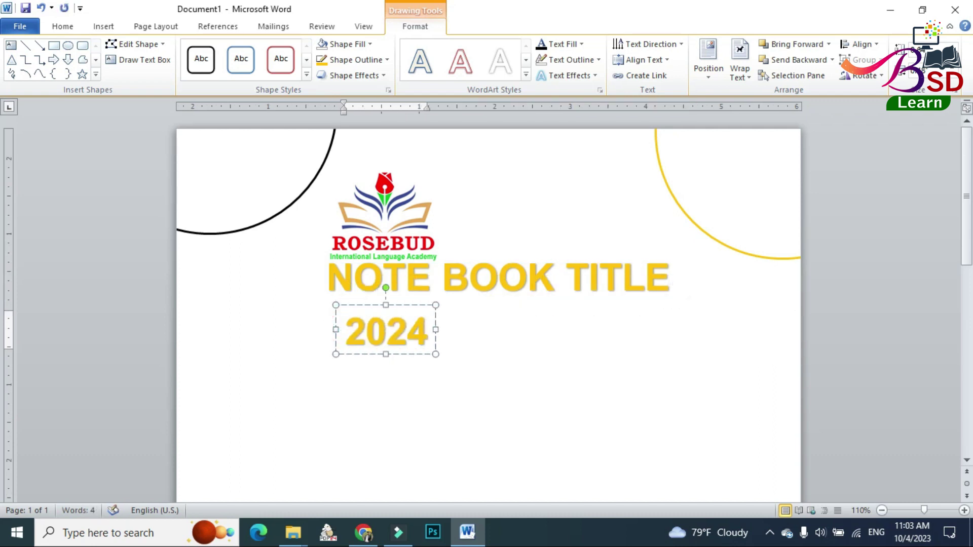
drag(404, 310, 639, 295)
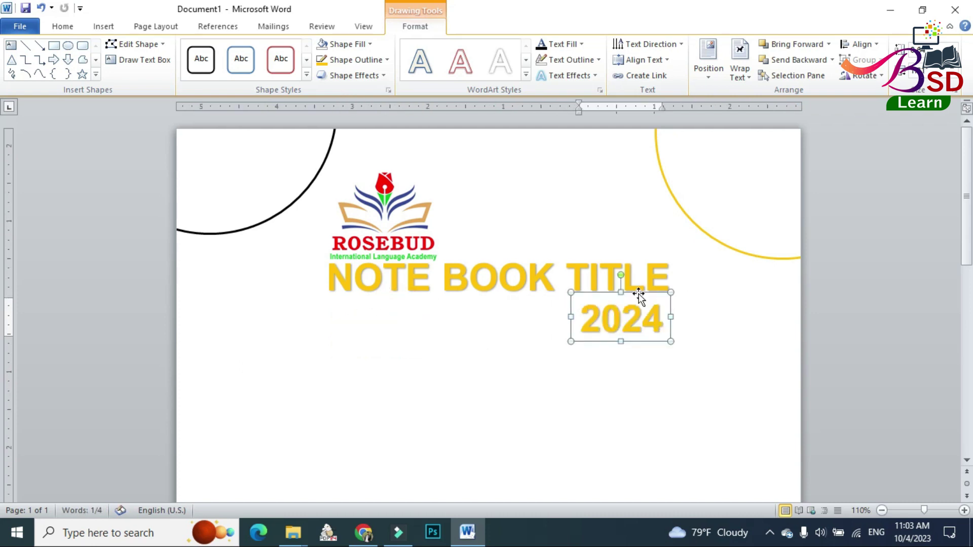
click(652, 386)
Scroll down to the empty lower part of the cover page, ready to draw a shape.
scroll(457, 265, down, 1)
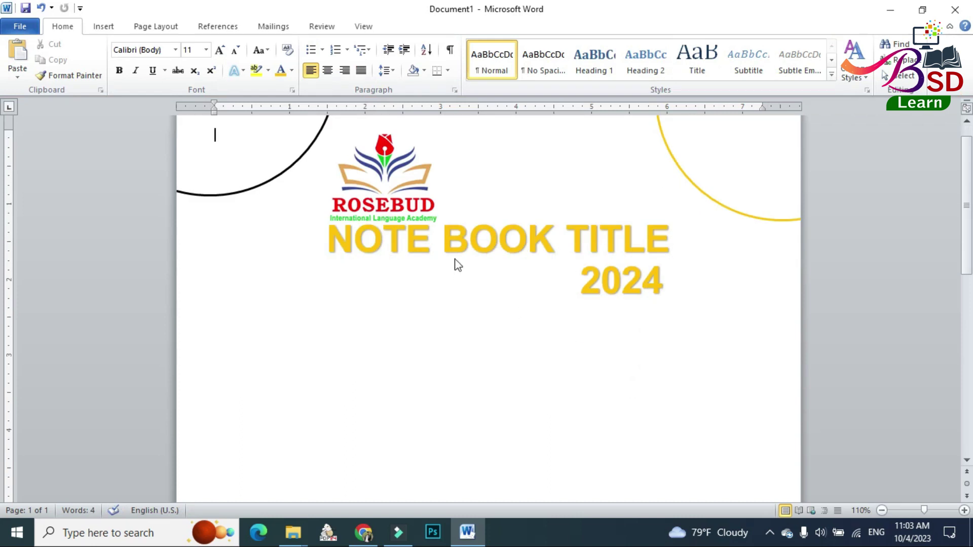
click(391, 199)
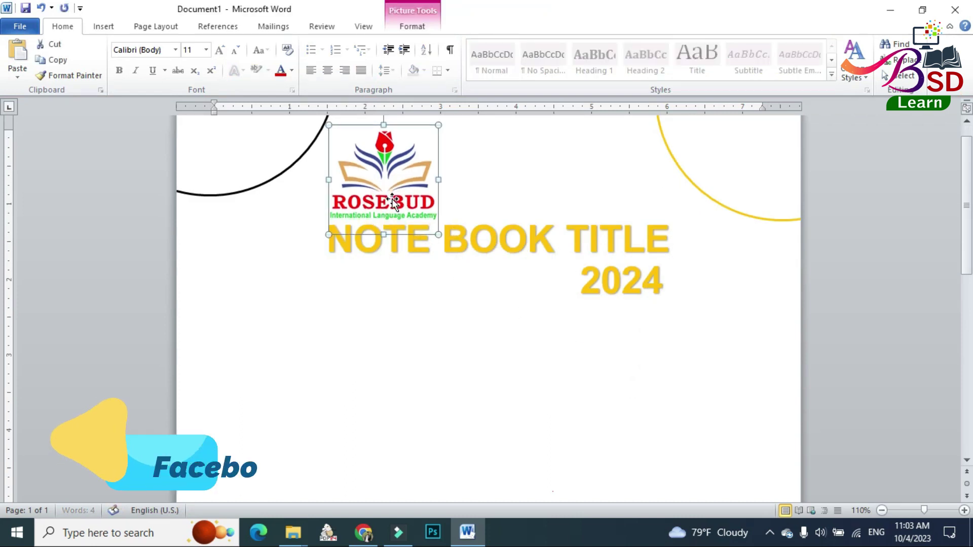
click(393, 340)
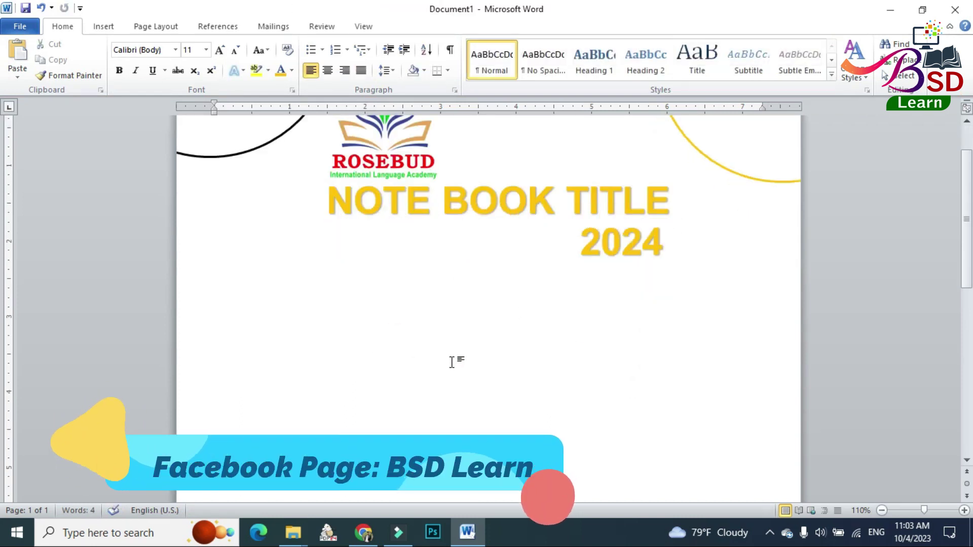
scroll(456, 355, down, 1)
ctrl+scroll(456, 345, down, 2)
scroll(436, 340, down, 2)
scroll(405, 350, down, 2)
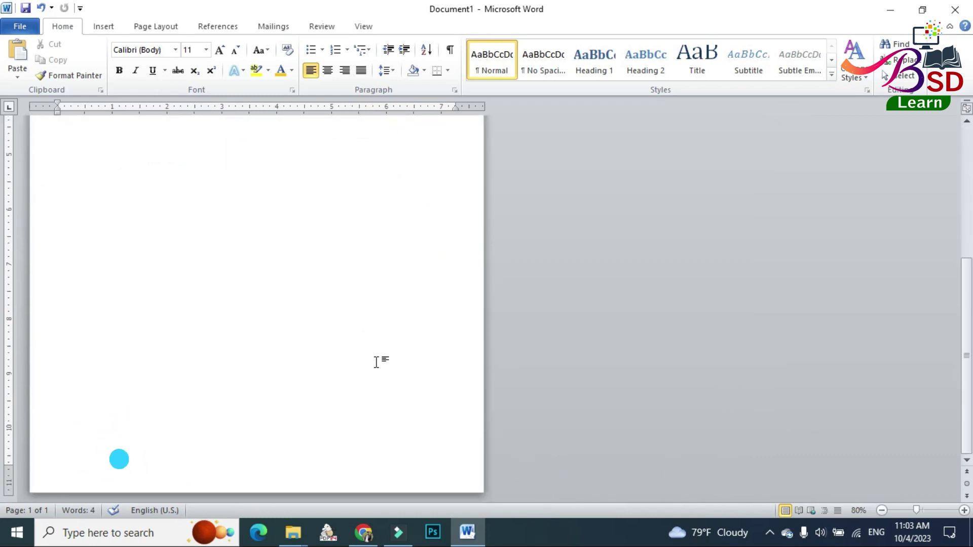
ctrl+scroll(376, 362, down, 2)
scroll(376, 362, down, 2)
scroll(374, 341, down, 2)
scroll(378, 332, down, 1)
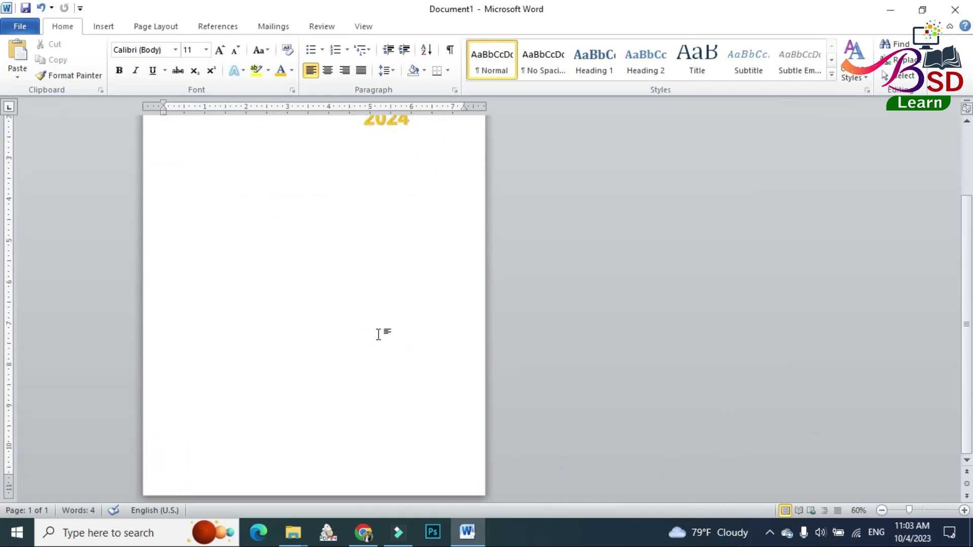
click(115, 26)
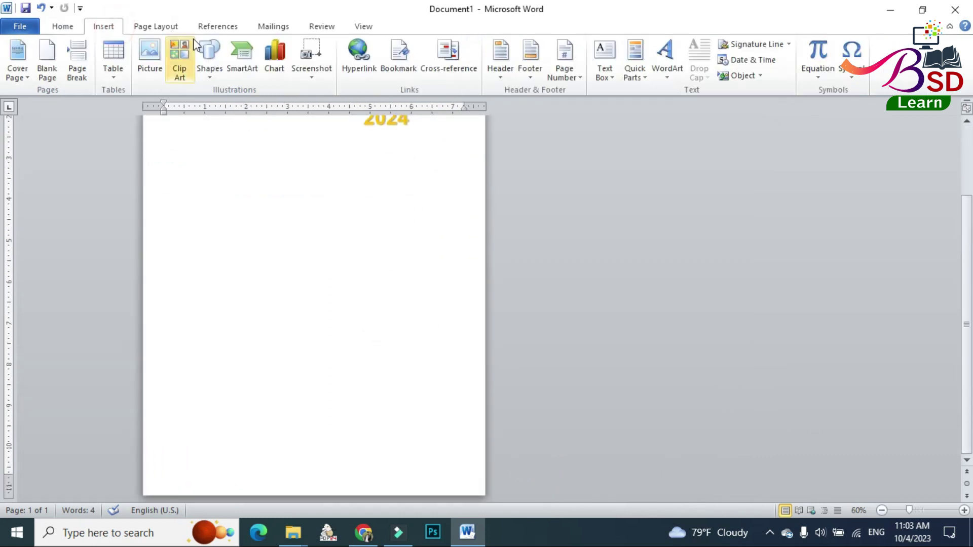
click(208, 50)
Draw a large oval and position it rising from the bottom edge of the page.
click(217, 201)
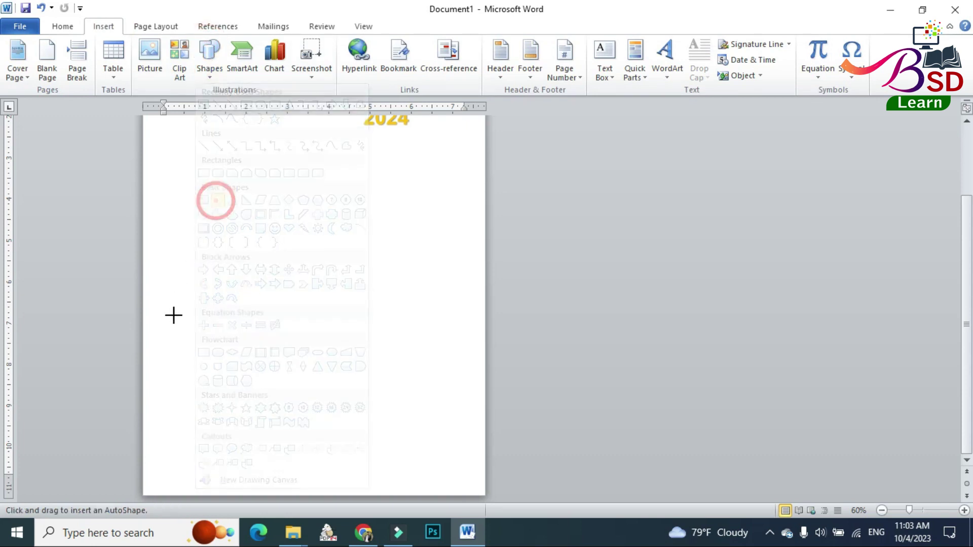
drag(147, 274, 526, 541)
mouse_move(429, 415)
mouse_down()
mouse_move(342, 386)
mouse_move(377, 379)
mouse_move(378, 390)
mouse_move(353, 354)
mouse_up()
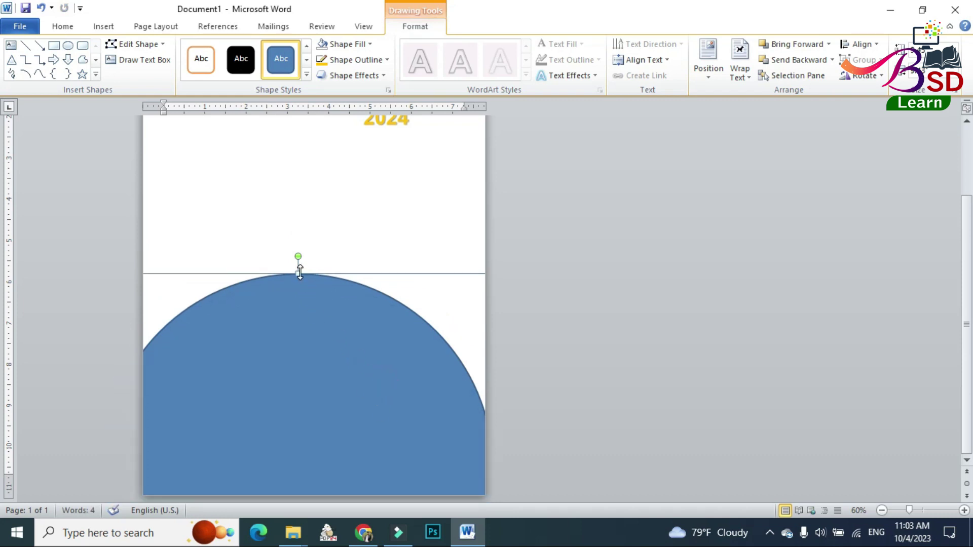
drag(300, 273, 300, 295)
mouse_move(294, 403)
mouse_down()
mouse_move(272, 384)
mouse_move(291, 378)
mouse_up()
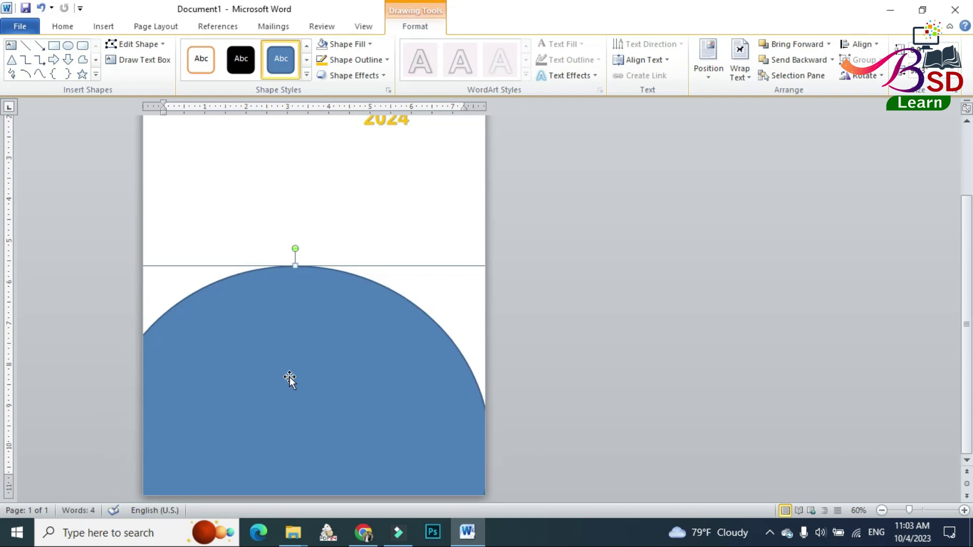
mouse_move(295, 263)
mouse_down()
mouse_move(295, 289)
mouse_move(356, 317)
mouse_up()
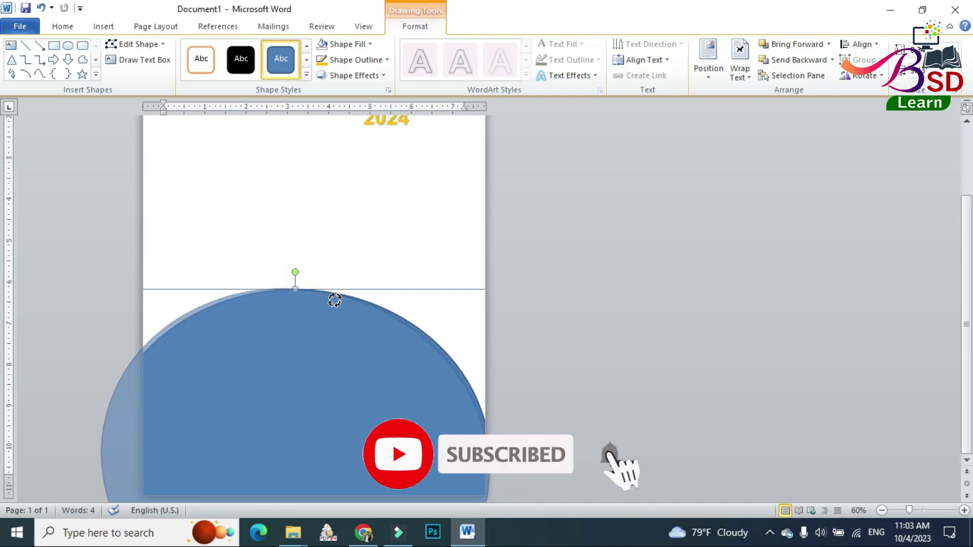
drag(290, 357, 289, 347)
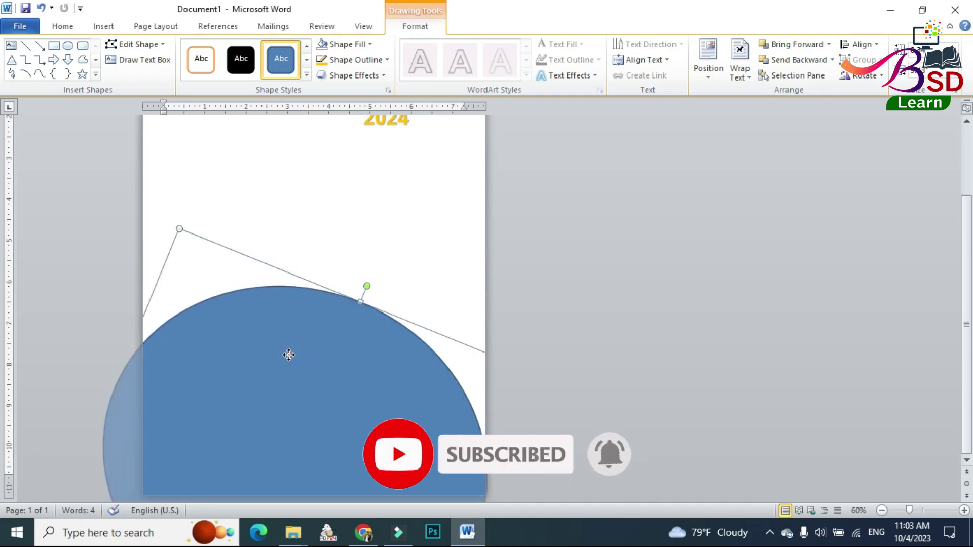
Remove the oval's outline.
click(350, 60)
click(363, 177)
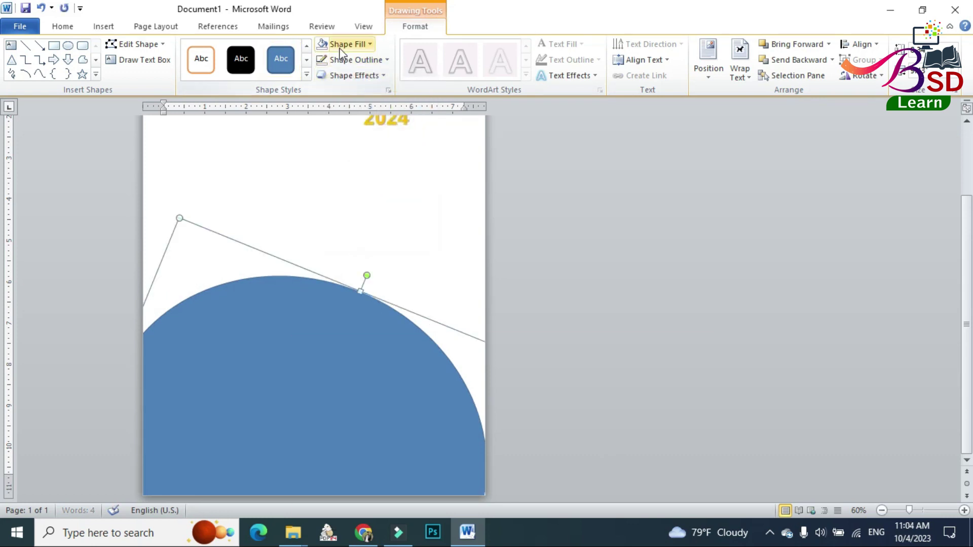
click(342, 44)
Fill the circle black and paste a duplicate of it.
click(336, 72)
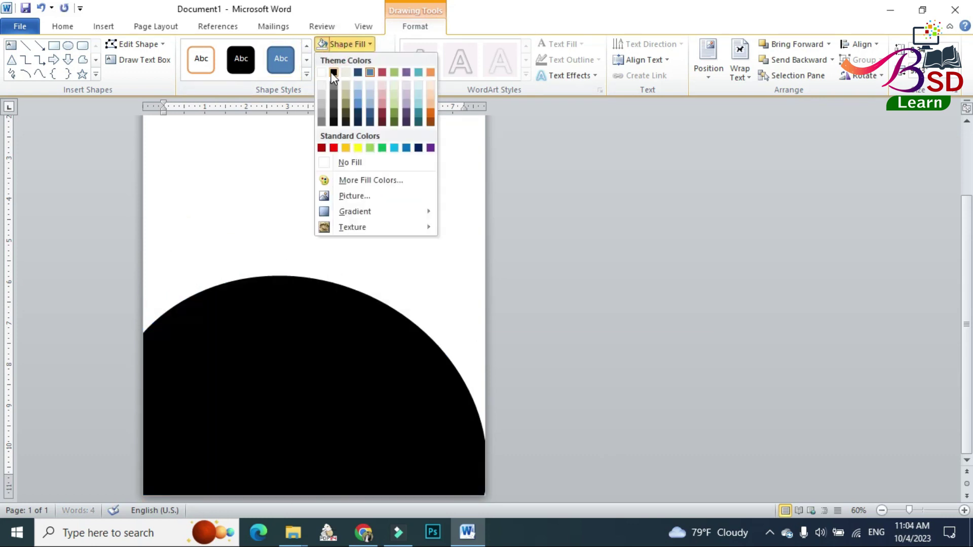
right_click(346, 372)
click(378, 144)
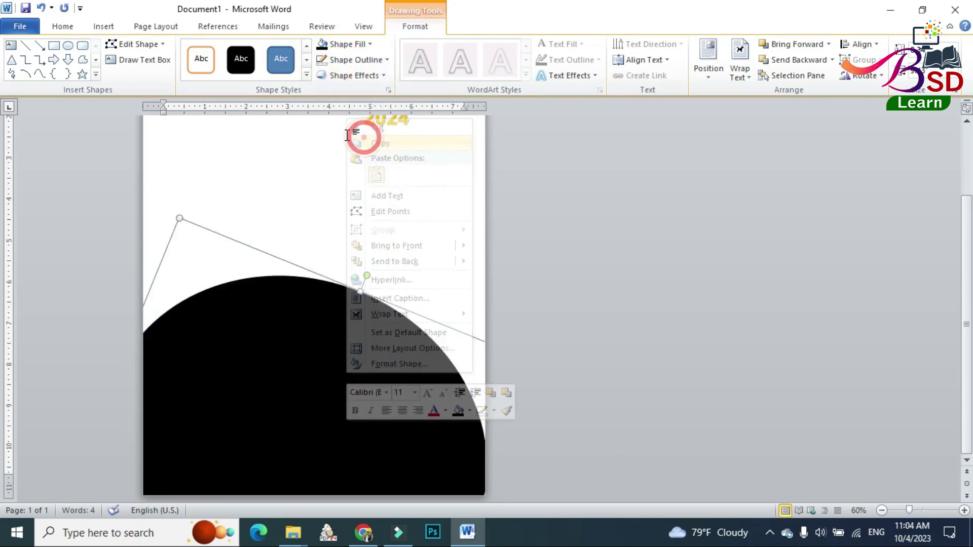
click(62, 26)
click(17, 56)
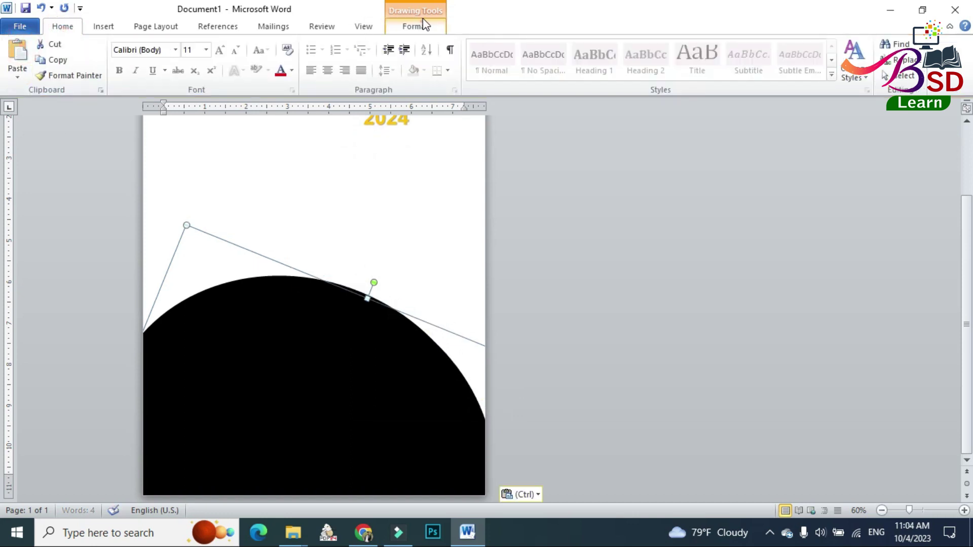
Fill the duplicate yellow and shift it down-left so a black rim shows.
click(424, 25)
click(341, 49)
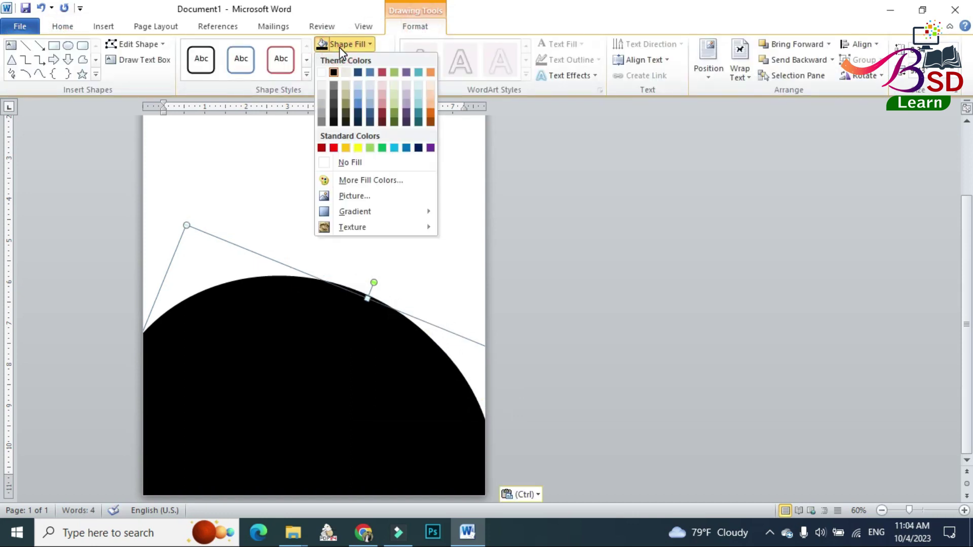
click(343, 147)
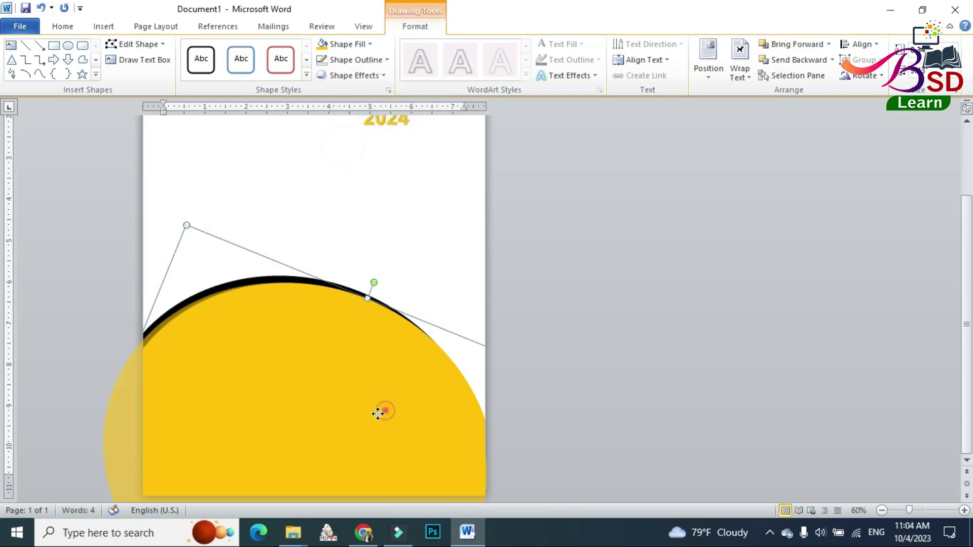
drag(368, 428, 348, 444)
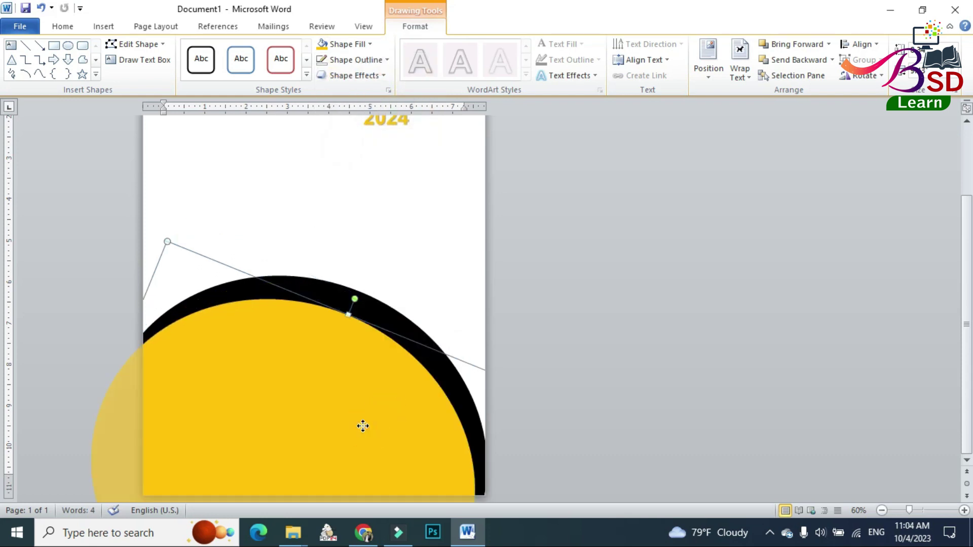
drag(363, 427, 353, 433)
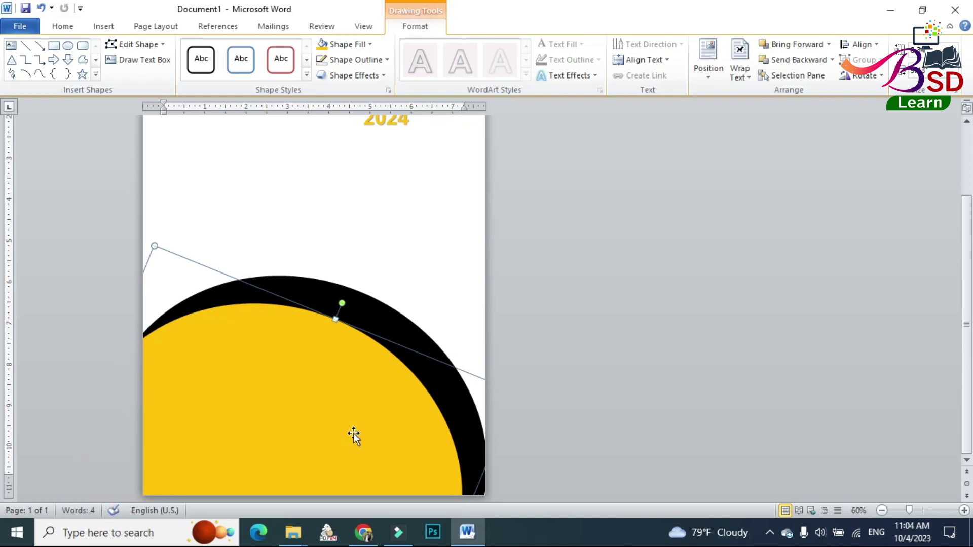
Deselect the yellow shape, look over the page, and bring up the Insert ribbon.
click(665, 356)
ctrl+scroll(428, 360, down, 2)
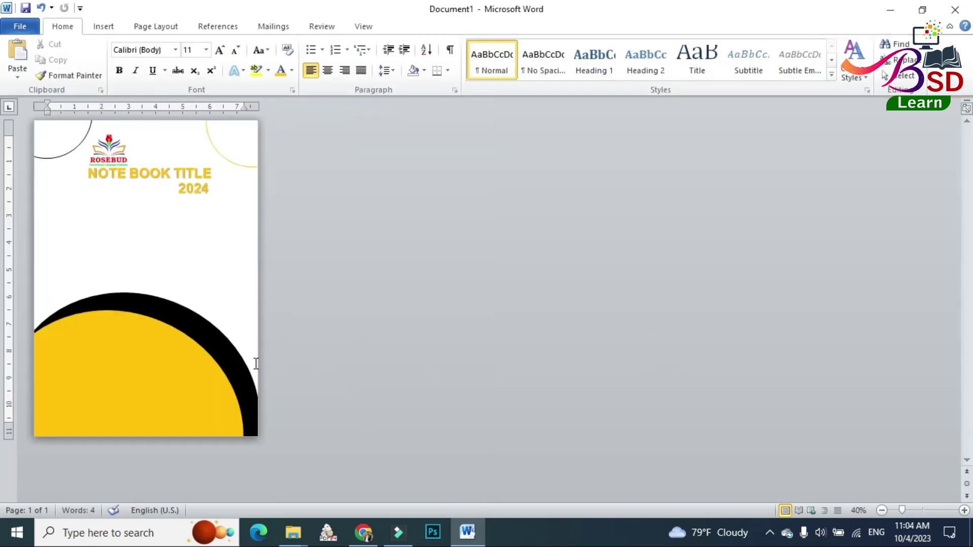
ctrl+scroll(304, 368, up, 3)
ctrl+scroll(406, 344, up, 3)
scroll(446, 314, down, 3)
scroll(466, 312, down, 2)
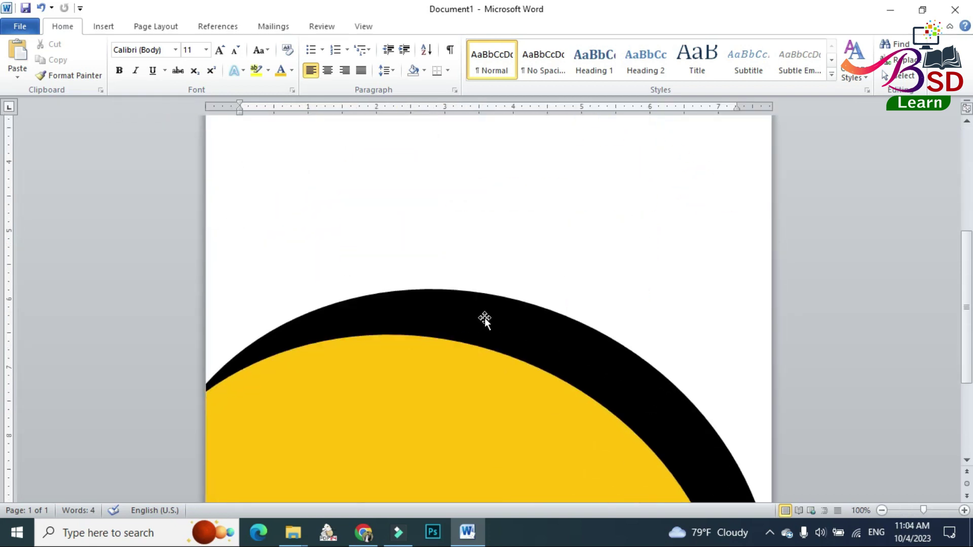
scroll(507, 318, down, 2)
ctrl+scroll(400, 259, down, 2)
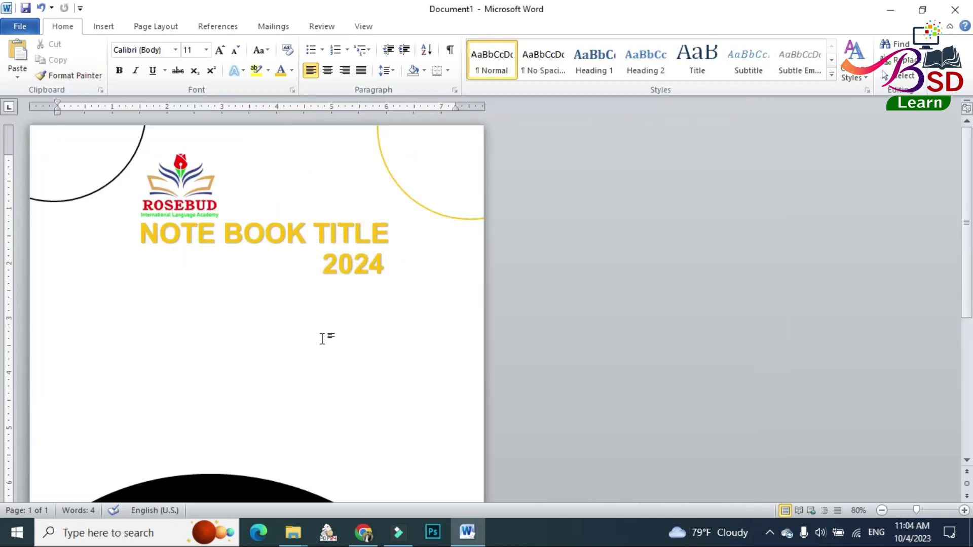
ctrl+scroll(322, 339, up, 1)
scroll(402, 313, down, 2)
scroll(404, 315, down, 2)
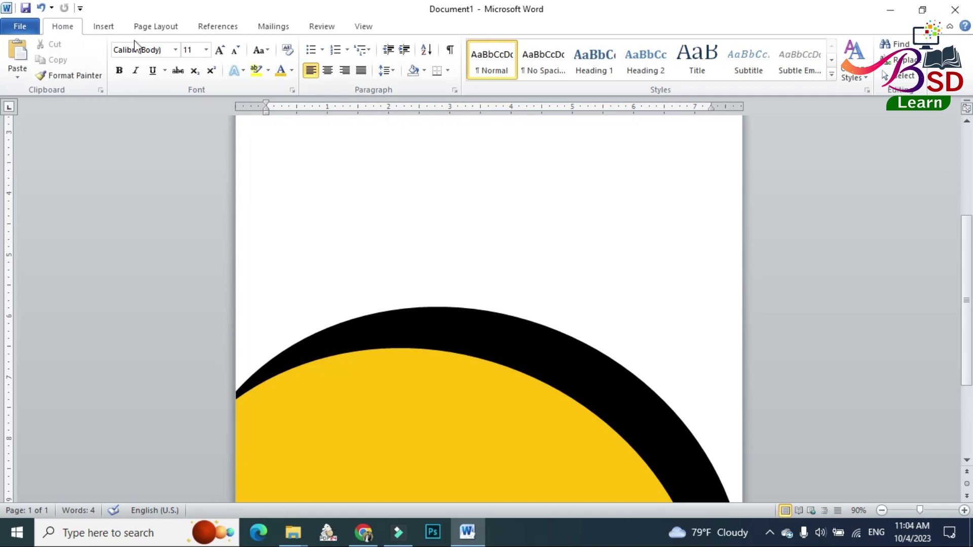
click(111, 28)
Draw a blue circle over the yellow arc and move it up and left.
click(209, 53)
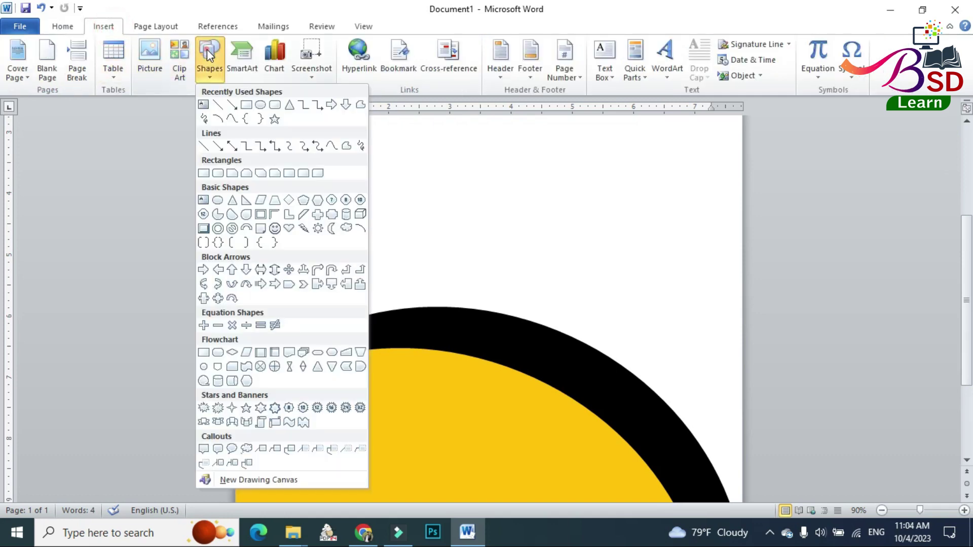
click(218, 199)
drag(382, 263, 578, 460)
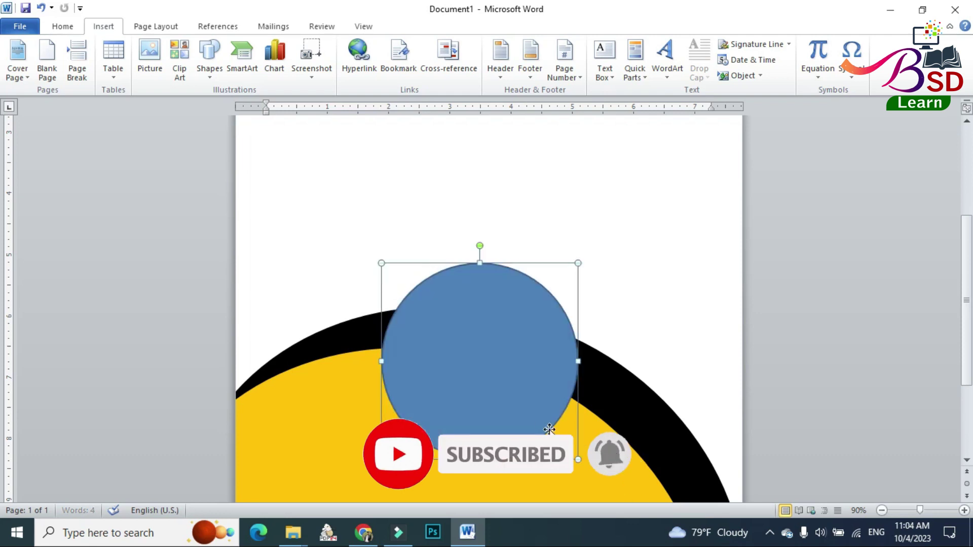
drag(523, 393, 441, 321)
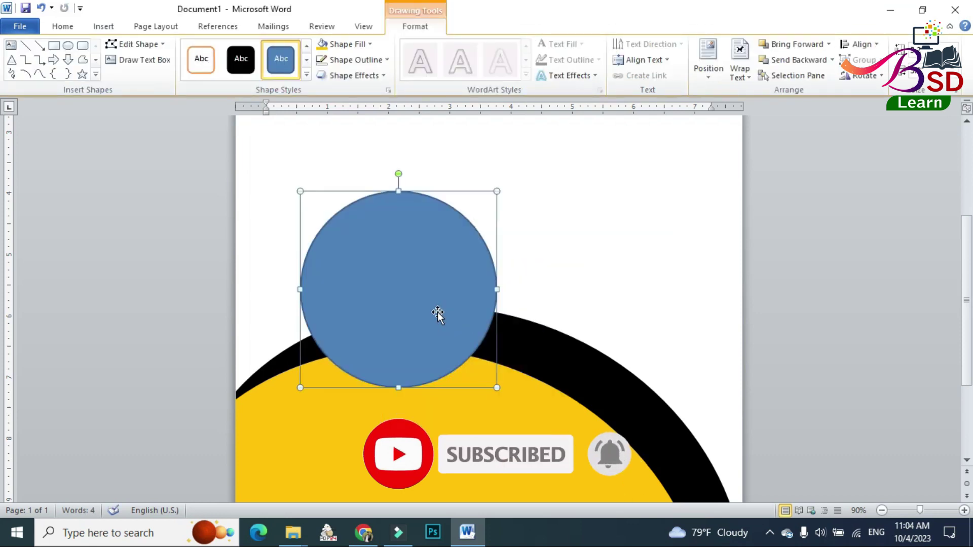
Give the circle a yellow outline 6 pt thick.
click(344, 59)
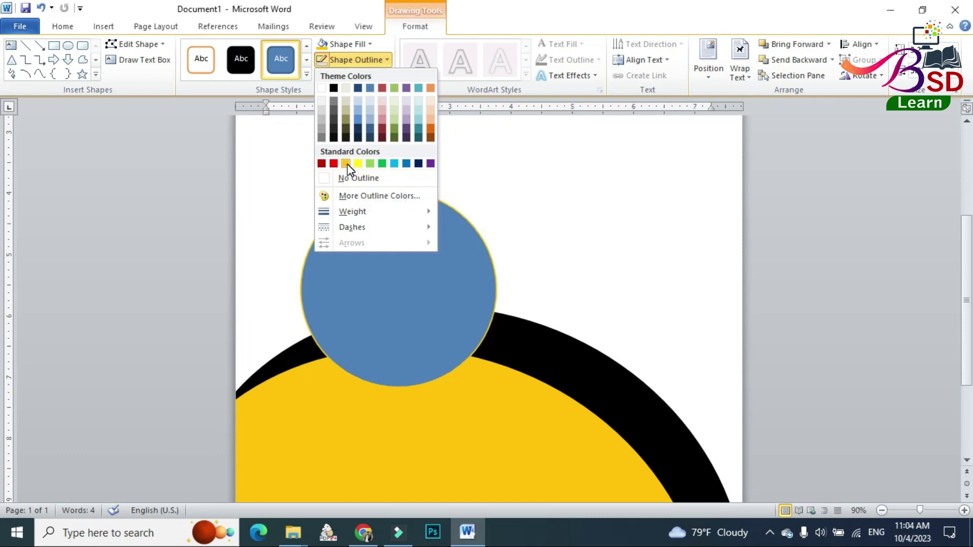
click(346, 163)
click(351, 60)
mouse_move(352, 212)
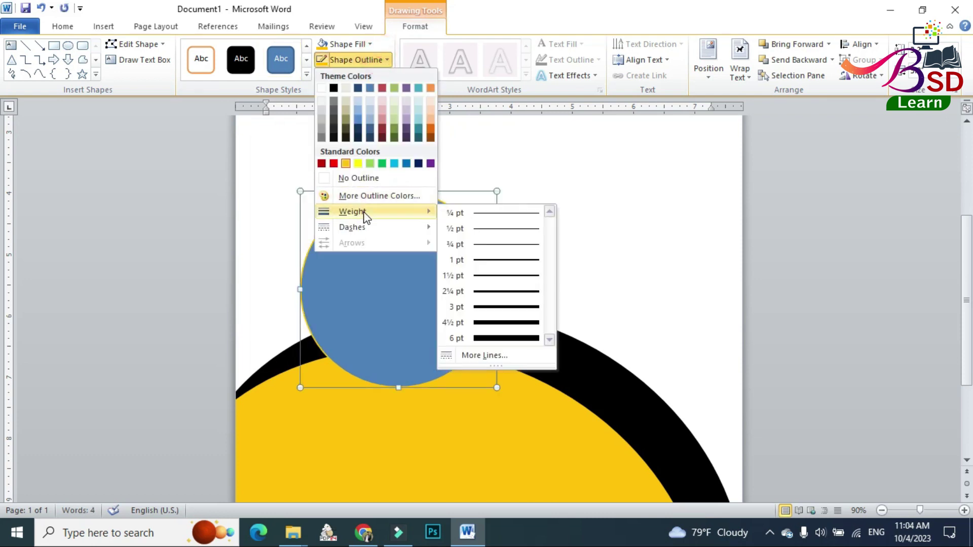
click(499, 339)
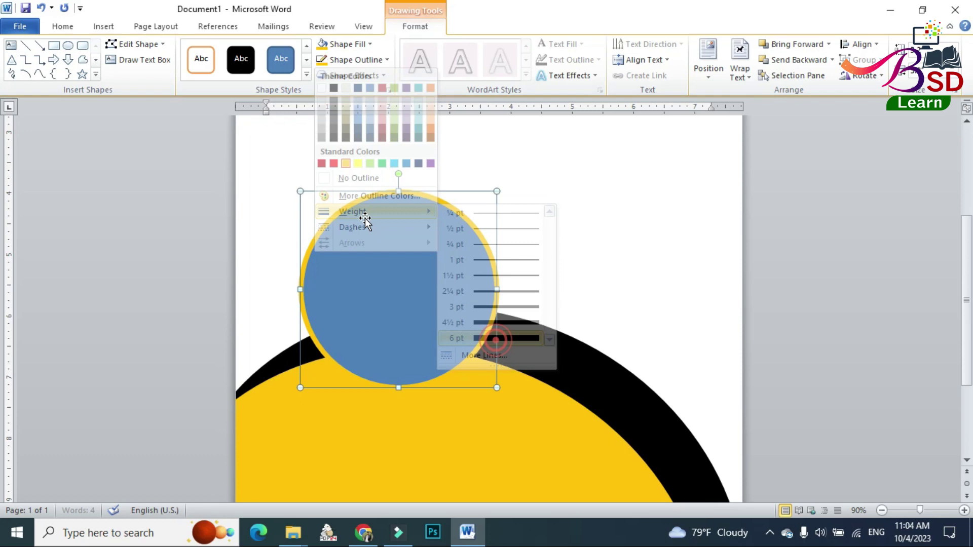
click(354, 44)
Fill the circle with the notebook school picture.
click(380, 197)
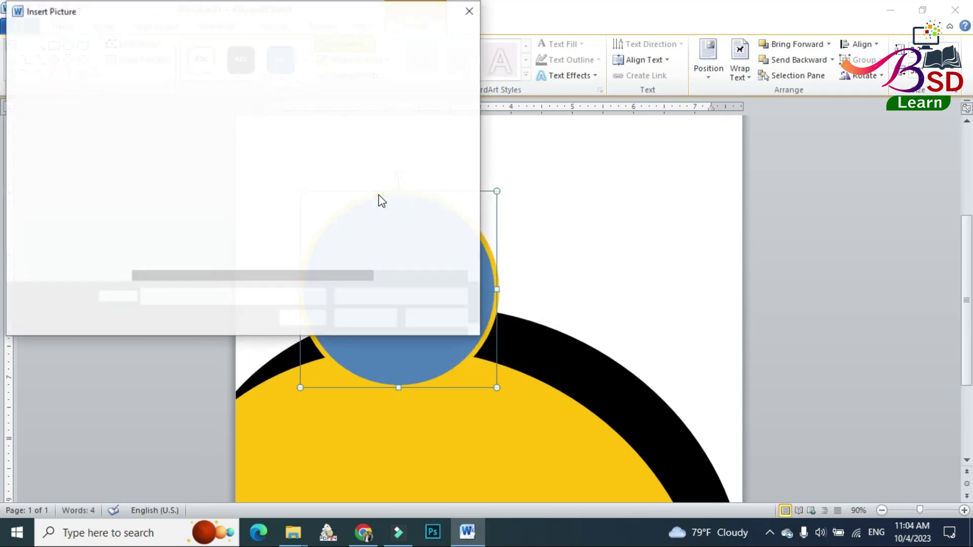
click(255, 118)
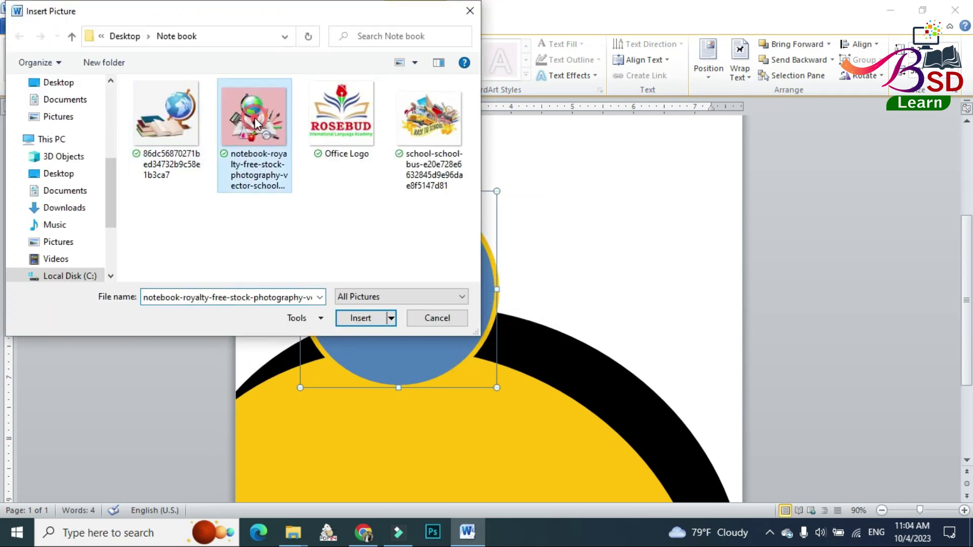
click(358, 318)
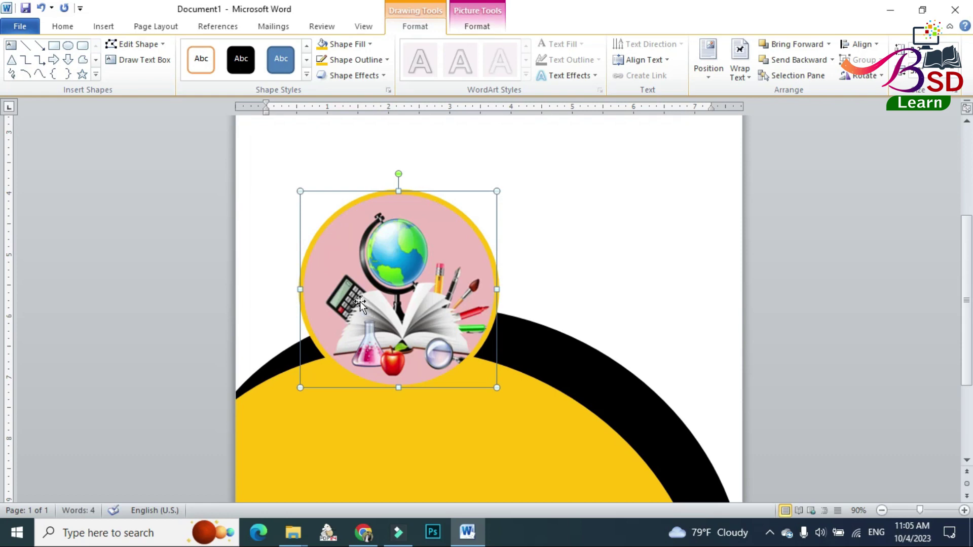
Crop the picture to Fill so it sits proportionally in the circle, then reposition it.
click(477, 26)
click(849, 50)
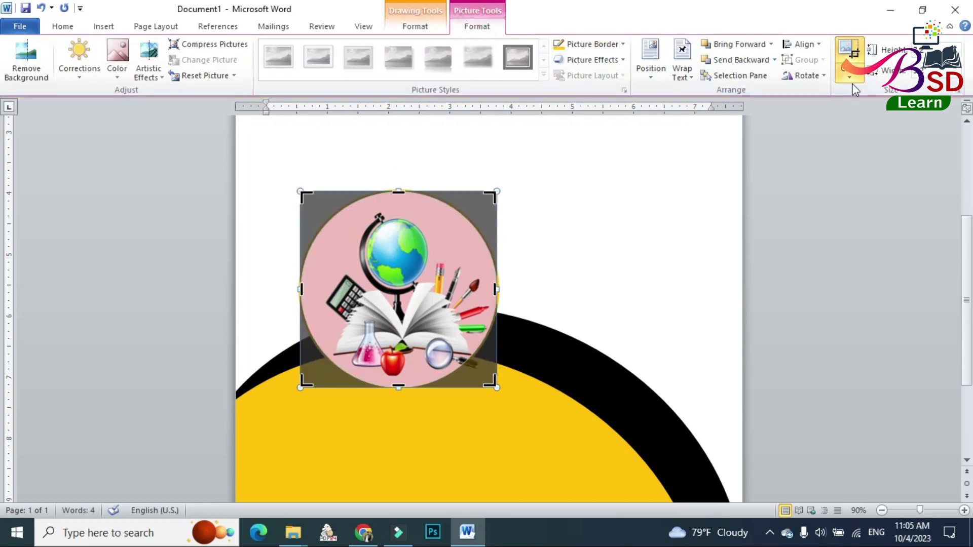
click(850, 76)
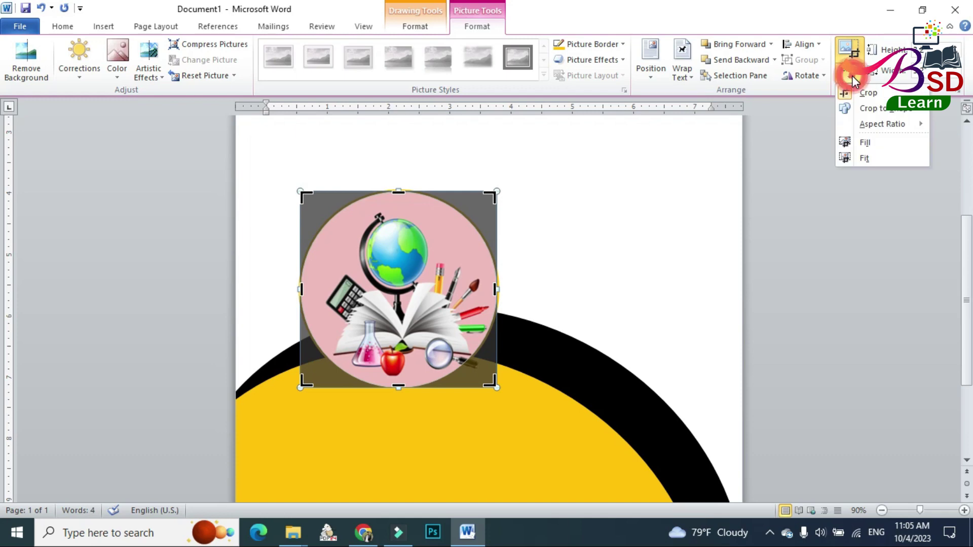
click(871, 142)
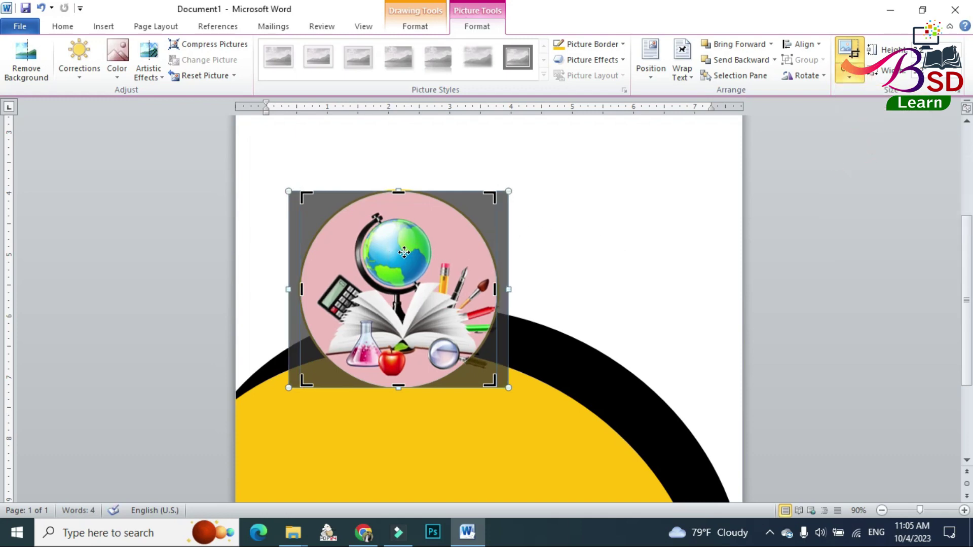
mouse_move(404, 257)
mouse_down()
mouse_move(403, 249)
mouse_move(401, 261)
mouse_up()
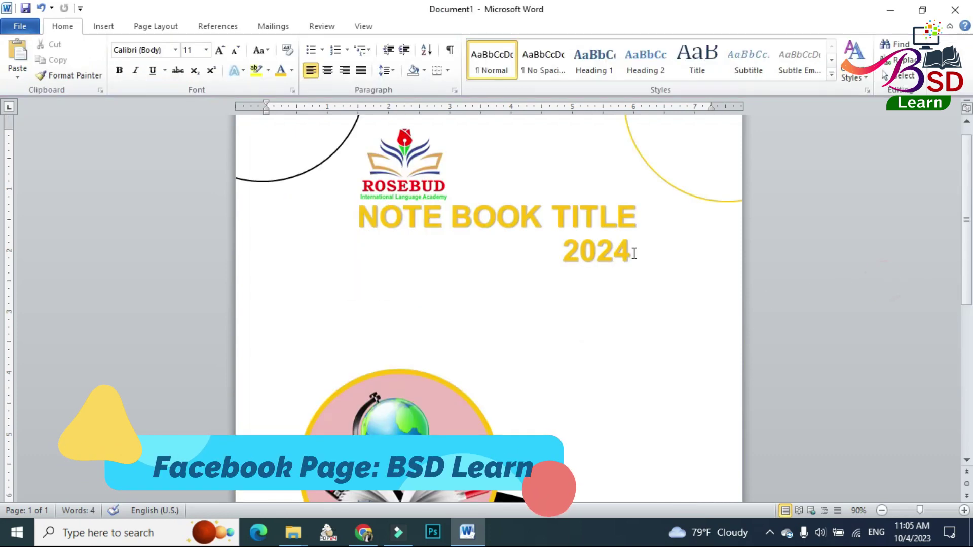
Copy the globe picture circle to the right over the black rim and shrink the copy.
scroll(545, 257, down, 5)
scroll(694, 253, down, 1)
click(461, 290)
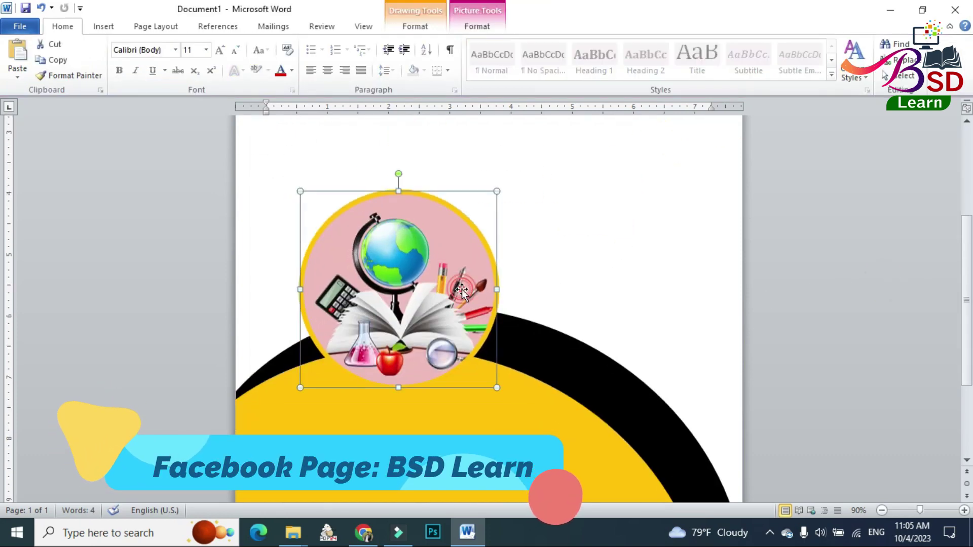
drag(462, 290, 676, 349)
drag(723, 263, 696, 310)
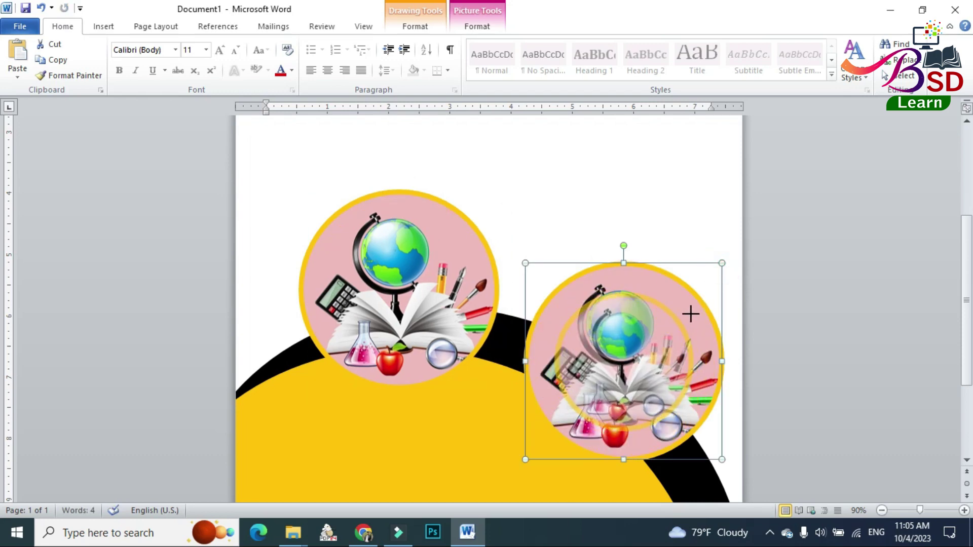
drag(695, 311, 661, 341)
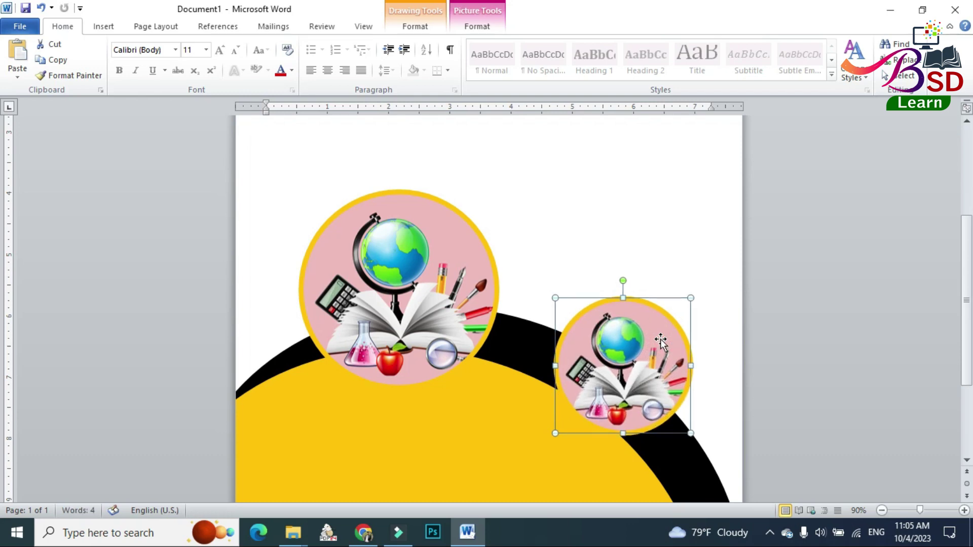
Fill the smaller right circle with the school-bus Back to School picture.
click(415, 27)
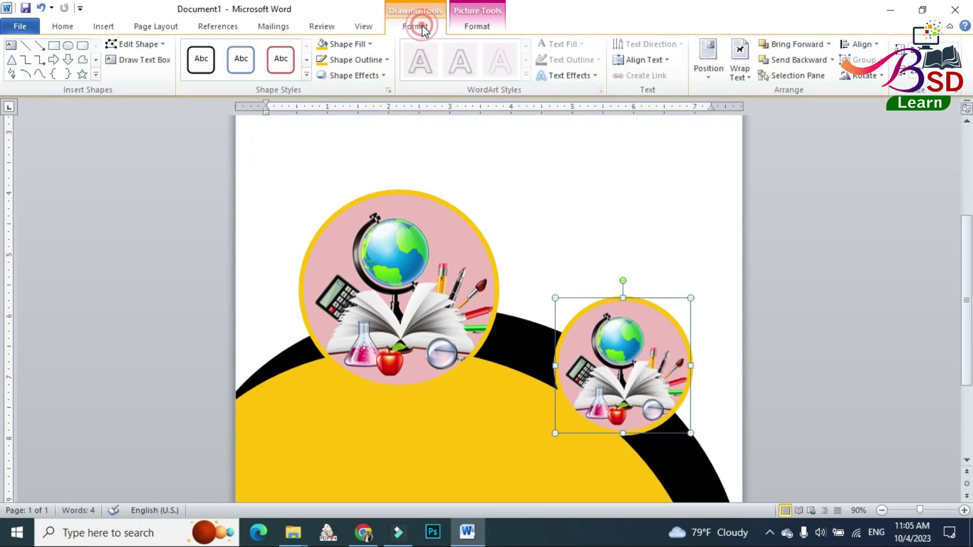
click(345, 44)
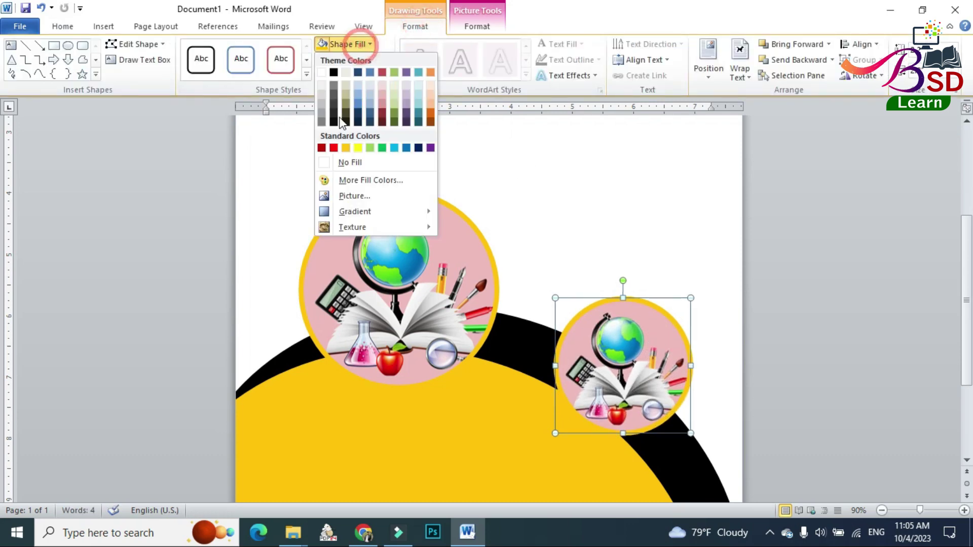
click(351, 197)
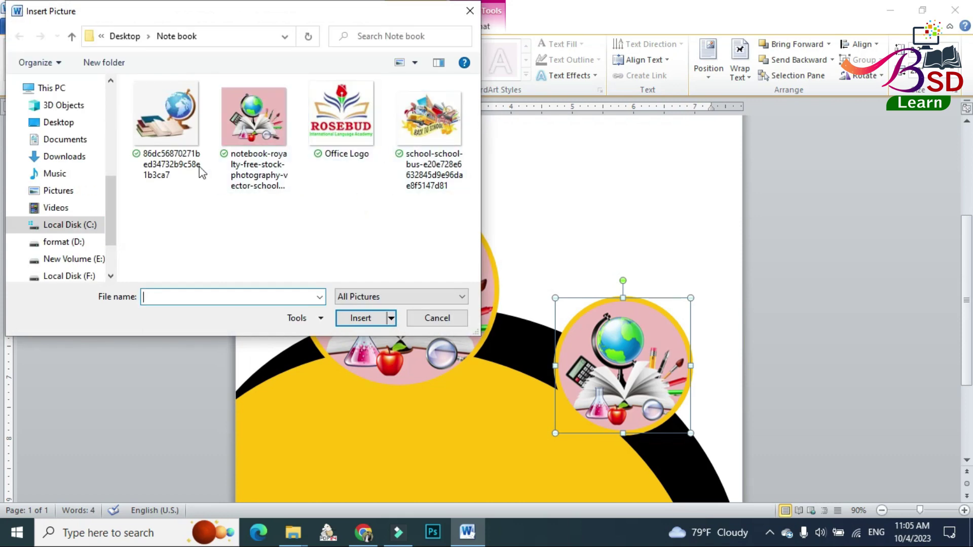
click(429, 119)
click(367, 318)
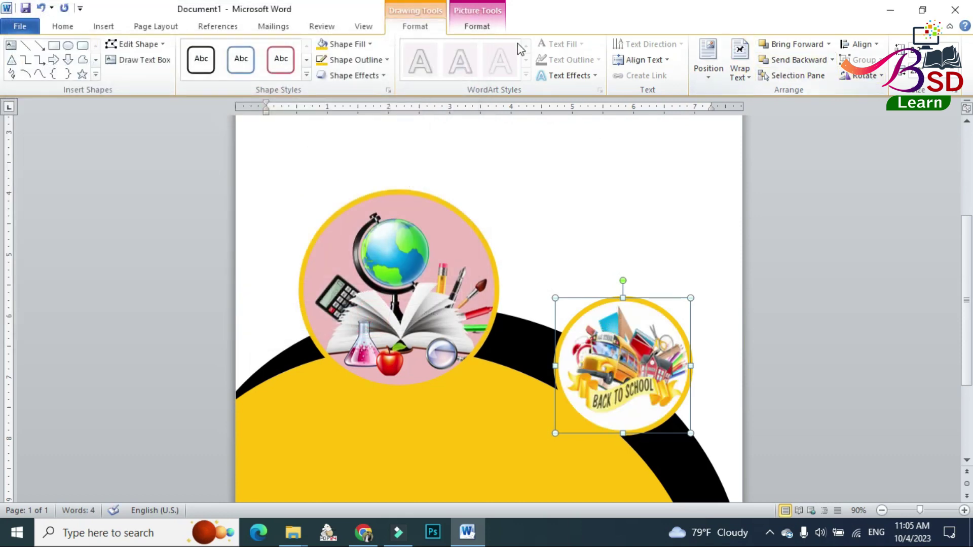
Crop the school-bus picture to Fill, reposition it, and deselect it.
click(486, 26)
click(850, 77)
click(852, 138)
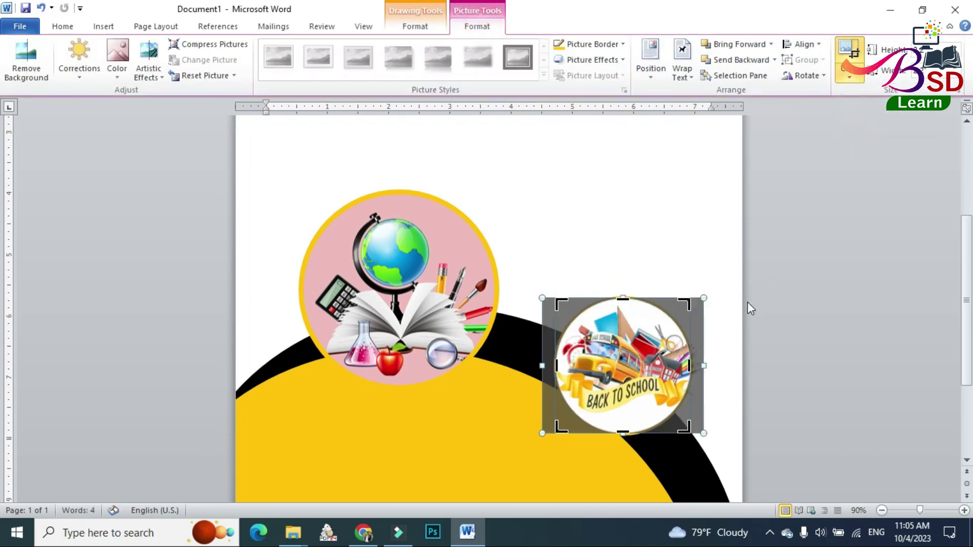
drag(637, 358, 635, 357)
click(838, 358)
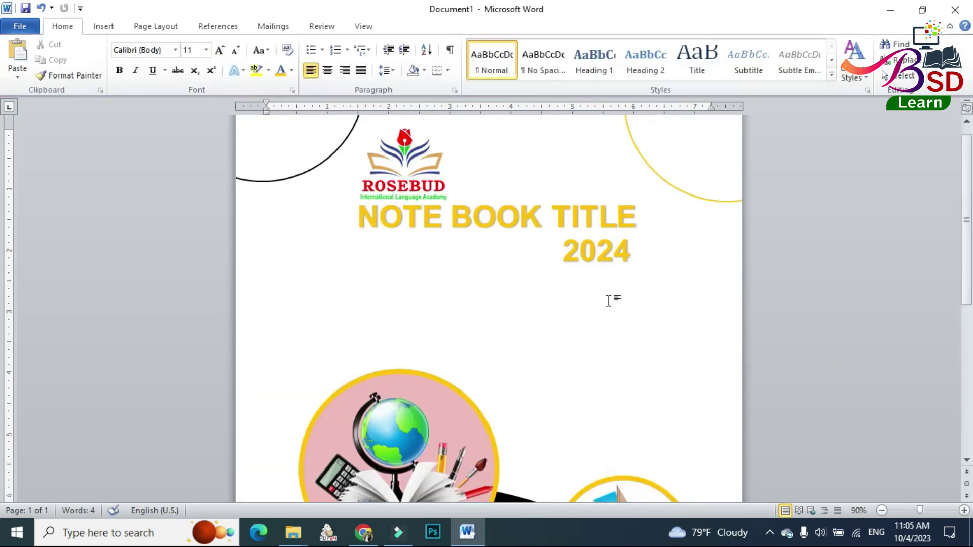
Scroll below the circles and pick the Text Box shape from the shapes gallery.
scroll(611, 296, down, 3)
scroll(610, 294, down, 2)
scroll(612, 290, down, 4)
scroll(613, 290, down, 1)
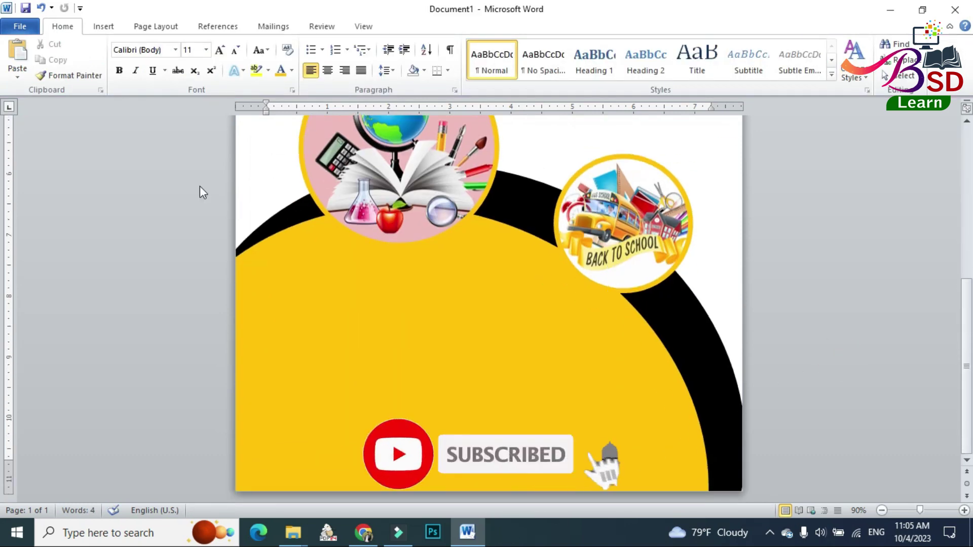
click(105, 28)
click(209, 50)
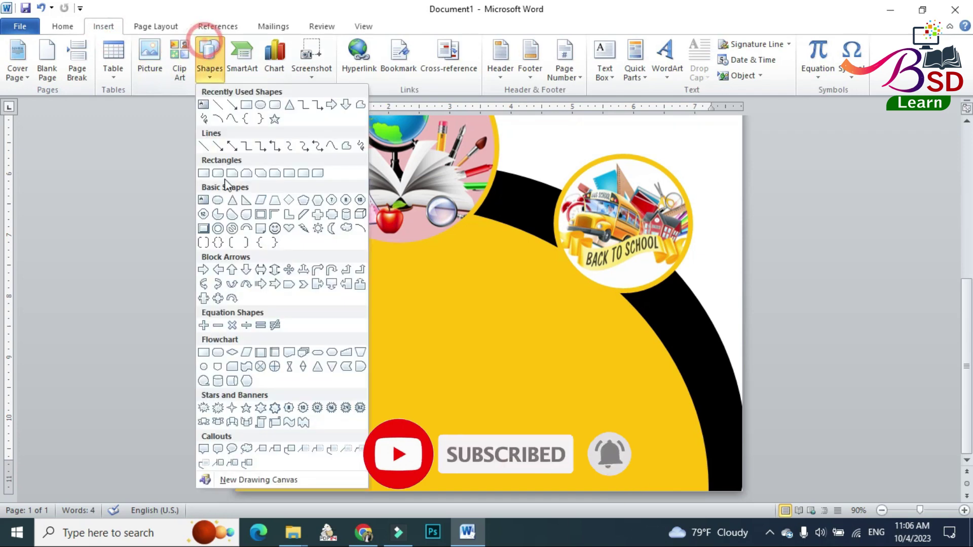
click(201, 200)
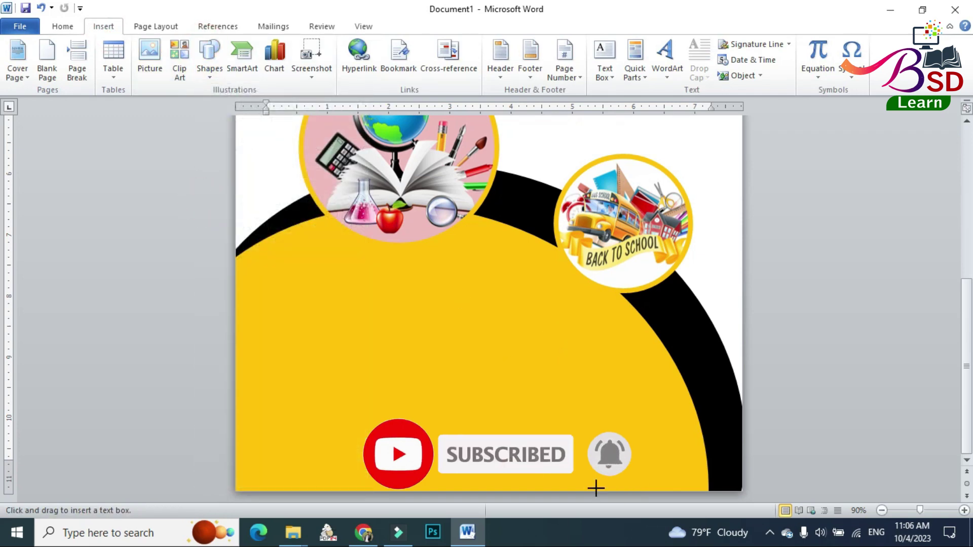
Draw a text box across the lower yellow area with dotted Name, Class, Roll No., School Name lines.
drag(253, 348, 643, 467)
text(Name:............................................................)
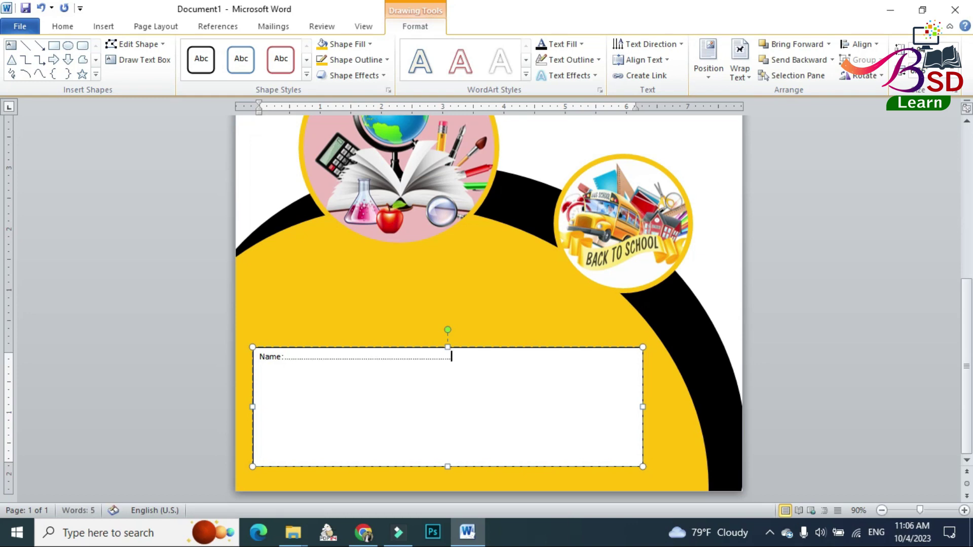
key(Return)
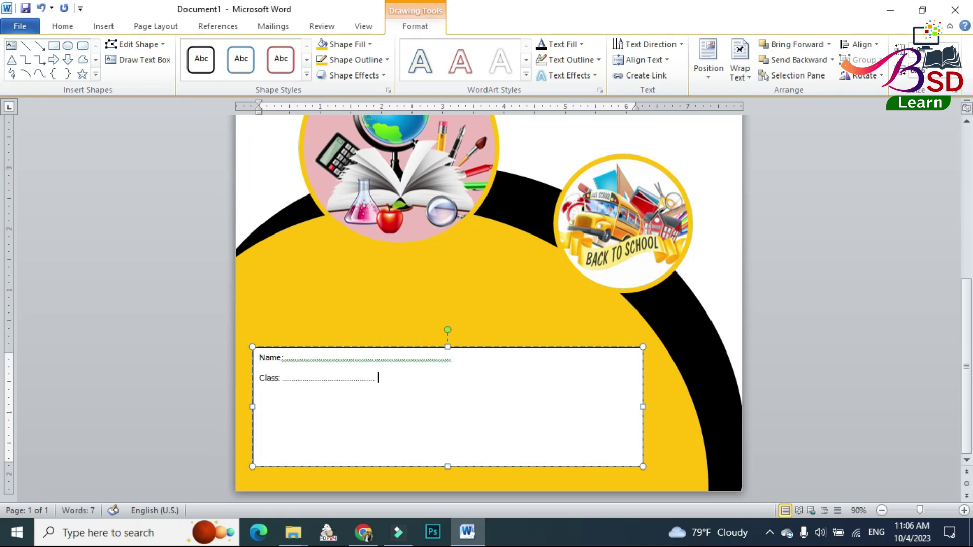
text(:)
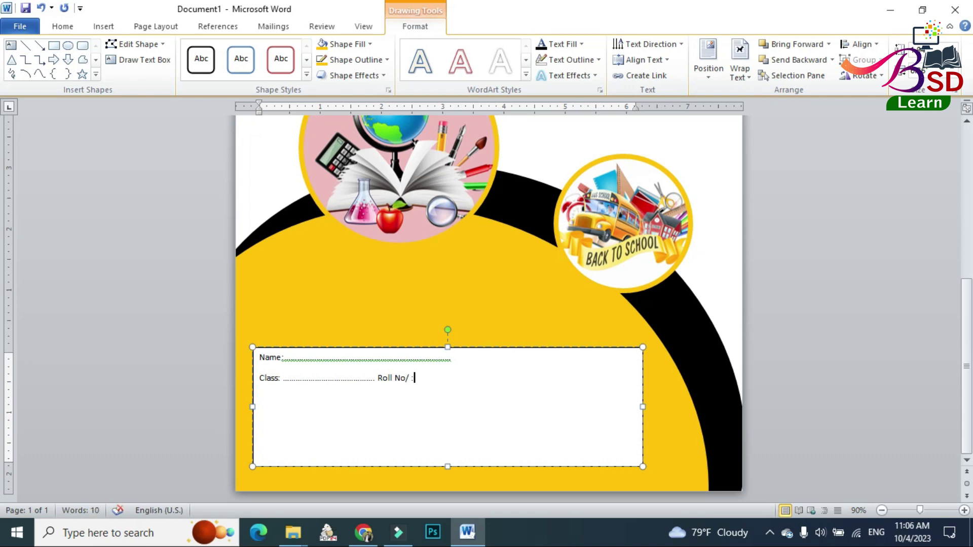
text( :)
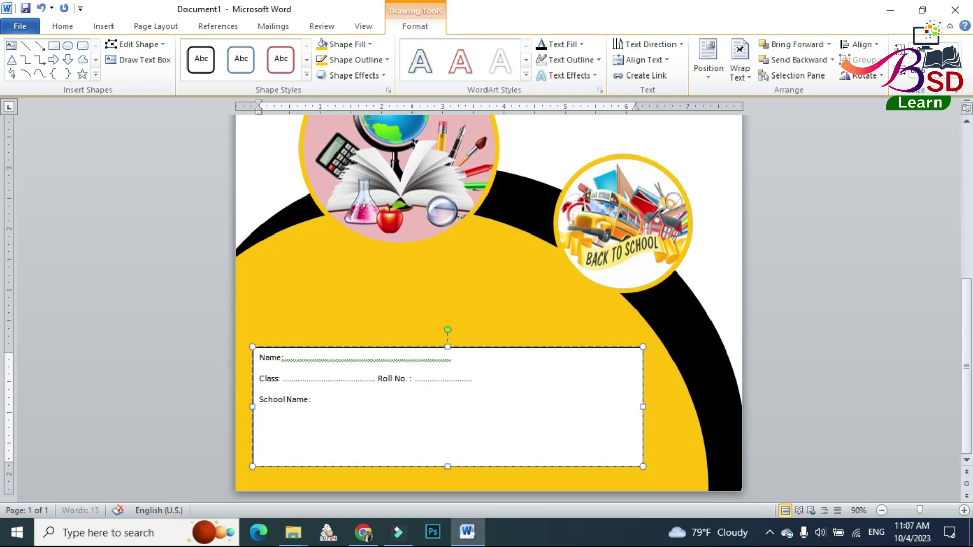
text(.....................................................)
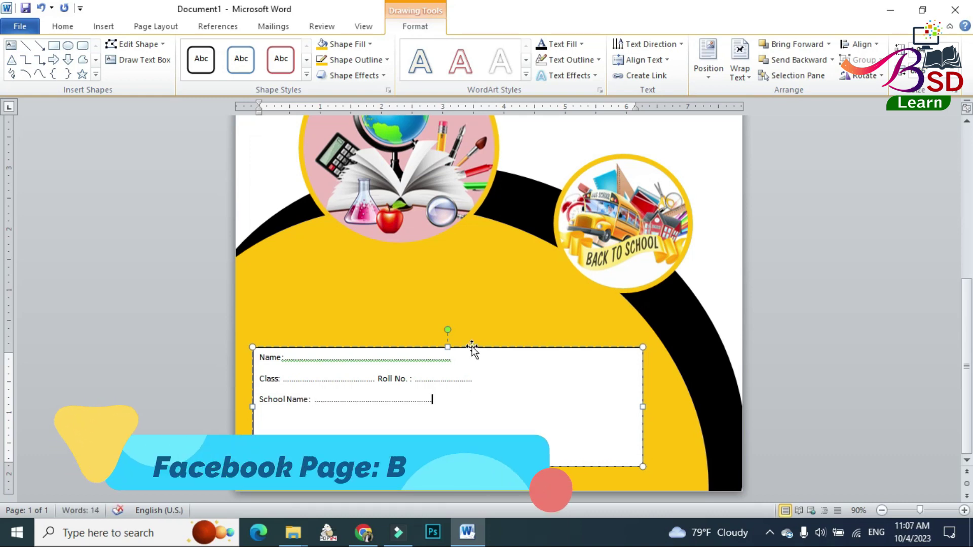
click(471, 347)
Set the form box to No Fill with a black outline.
click(348, 44)
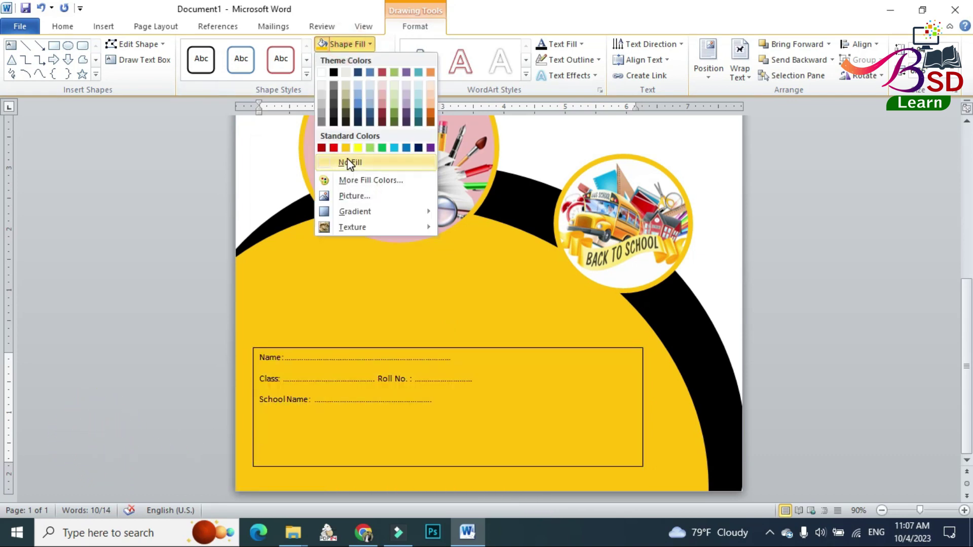
click(349, 162)
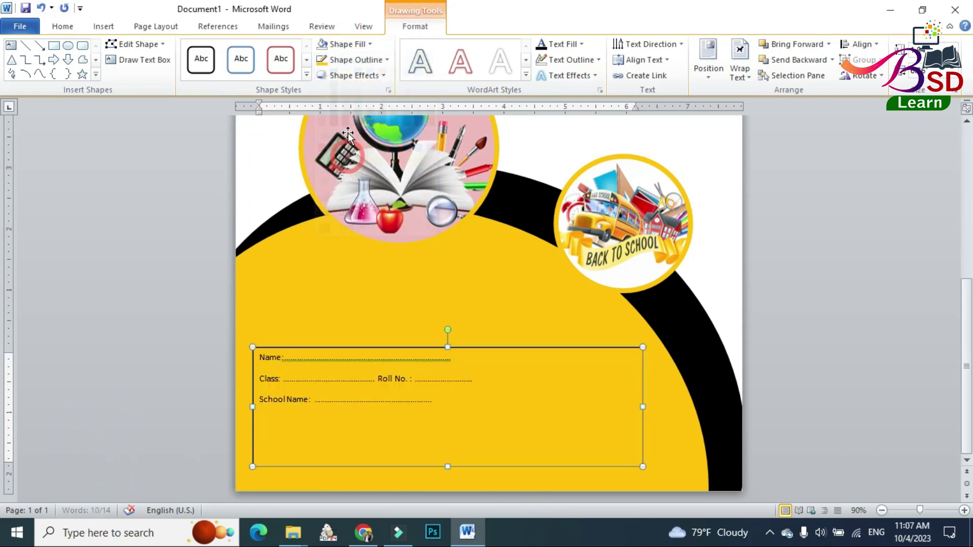
click(342, 59)
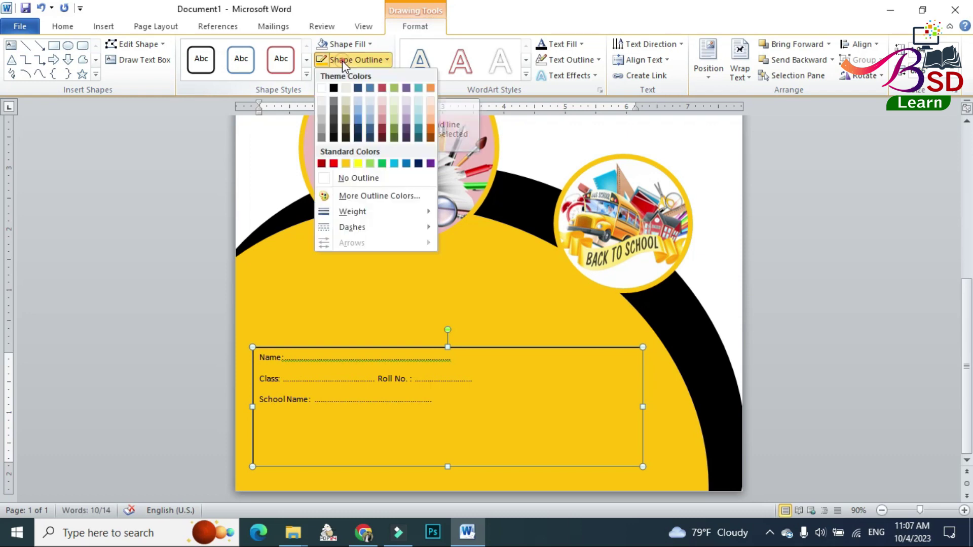
click(333, 88)
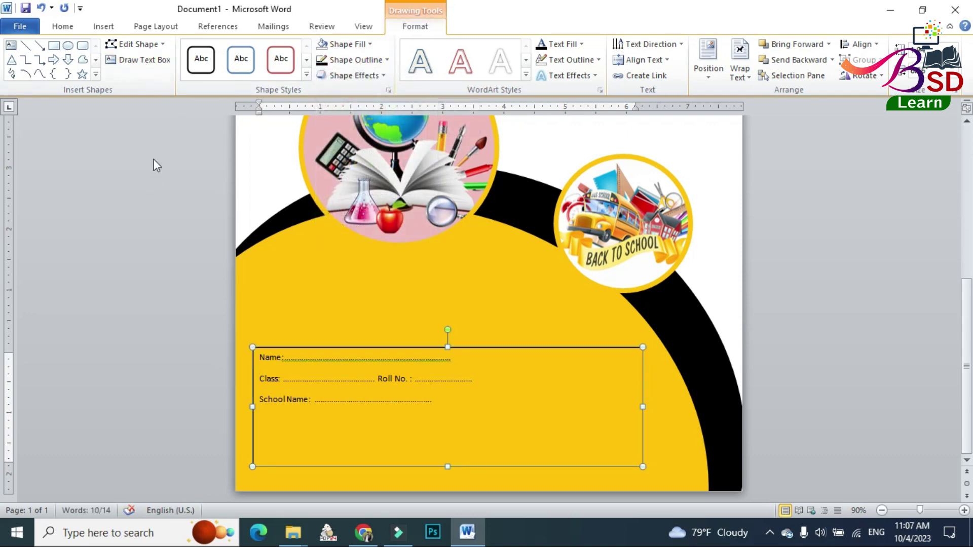
click(63, 26)
Set the box text to Arial 12 pt and add a space after 'Name:'.
click(159, 50)
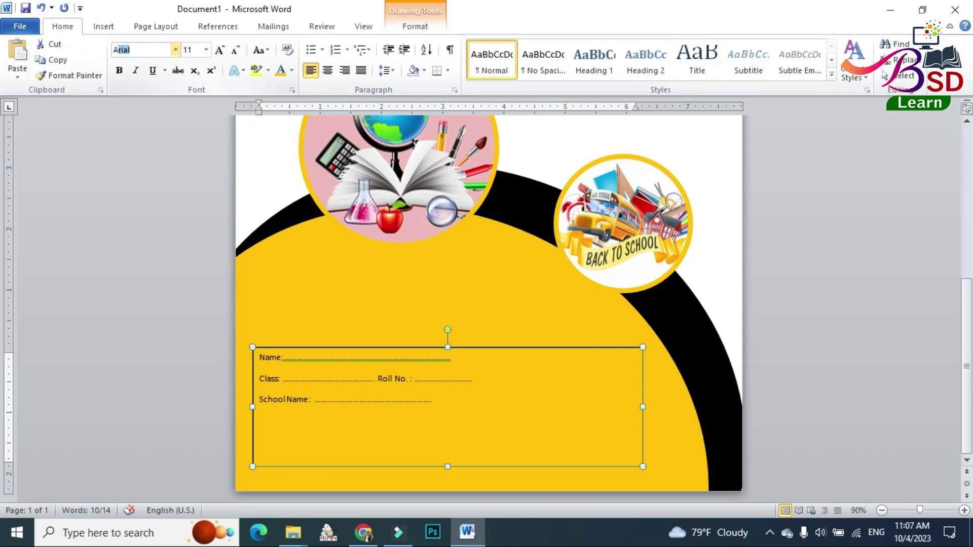
key(Return)
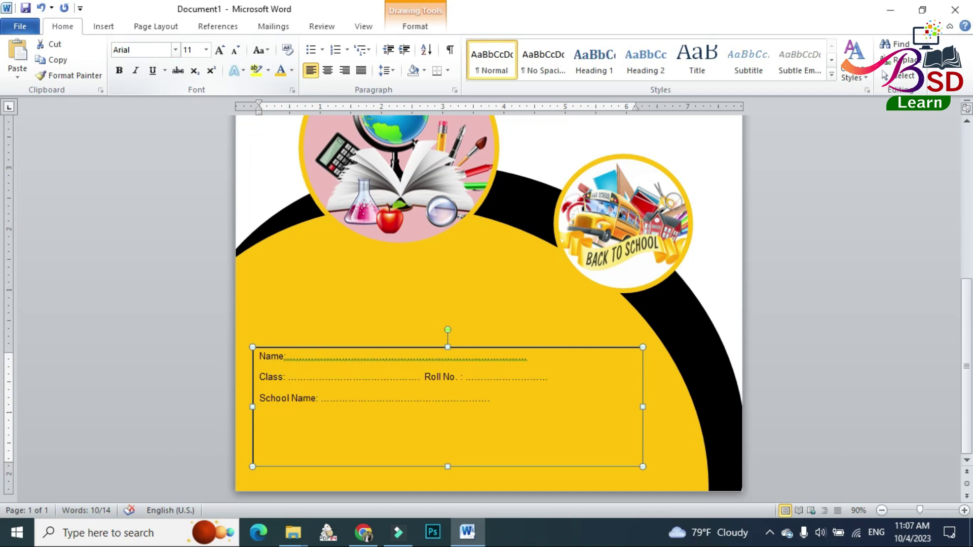
click(200, 51)
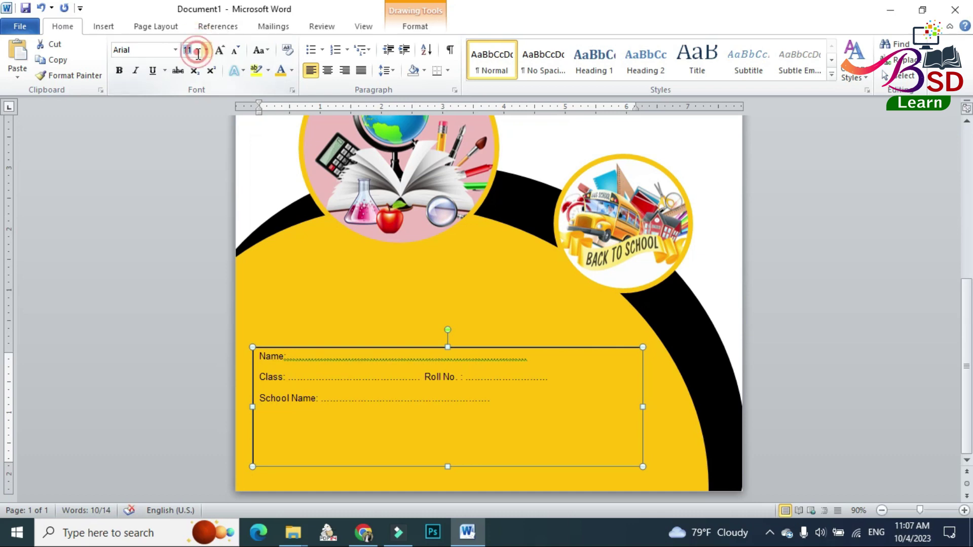
text(12)
key(Return)
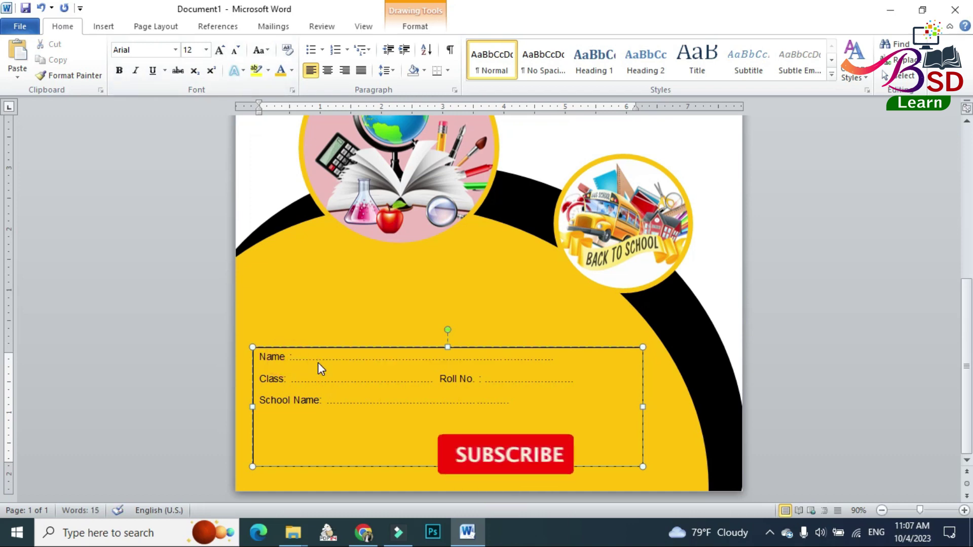
key(Right)
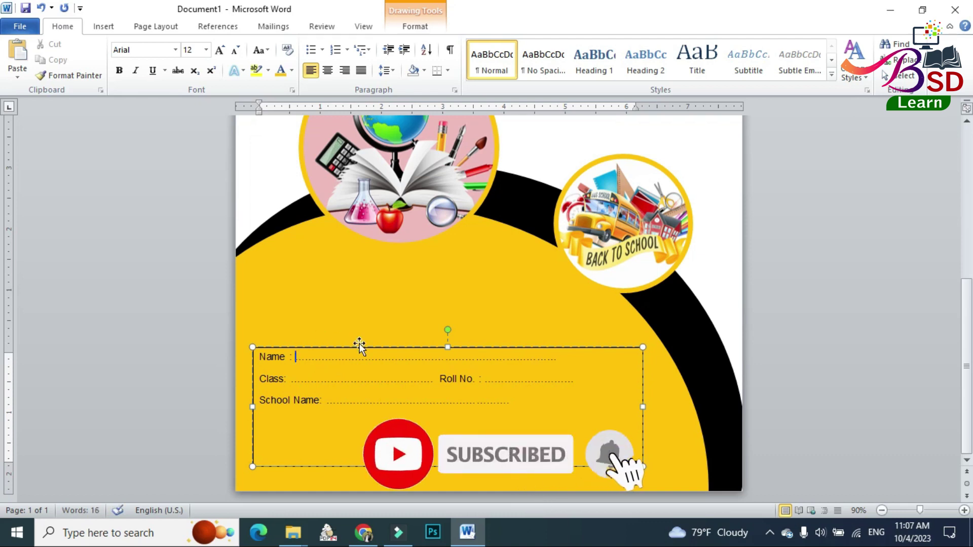
Make all the form text bold and enlarge it to 16 pt.
click(388, 347)
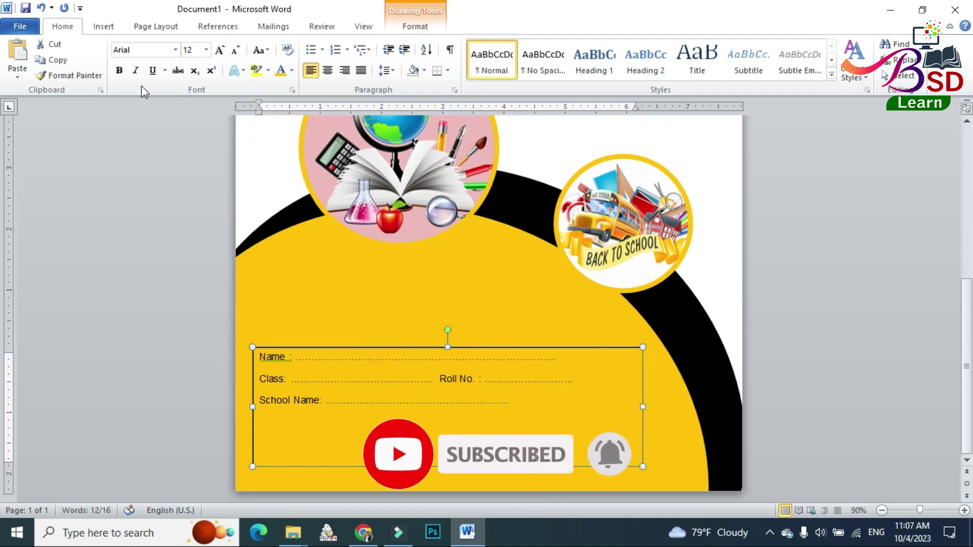
click(120, 70)
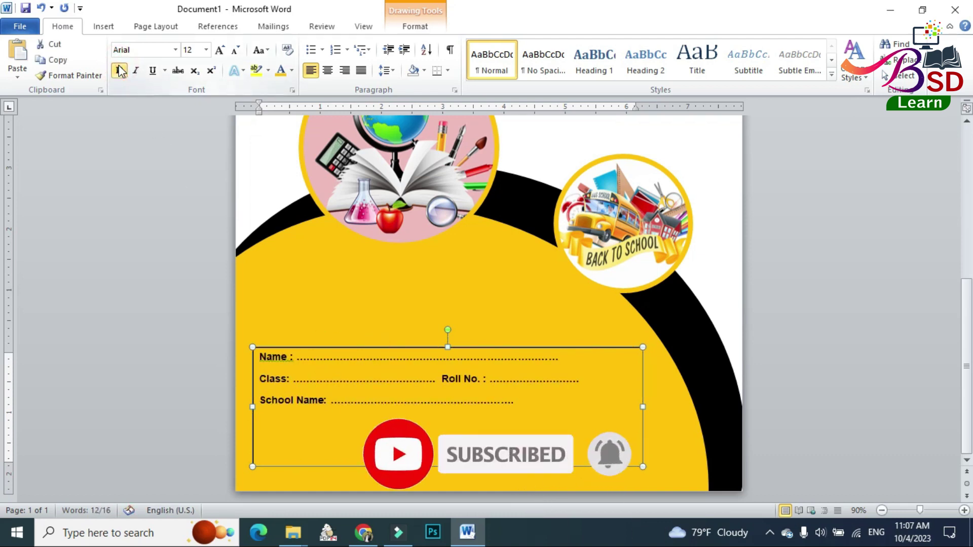
click(219, 51)
click(219, 51)
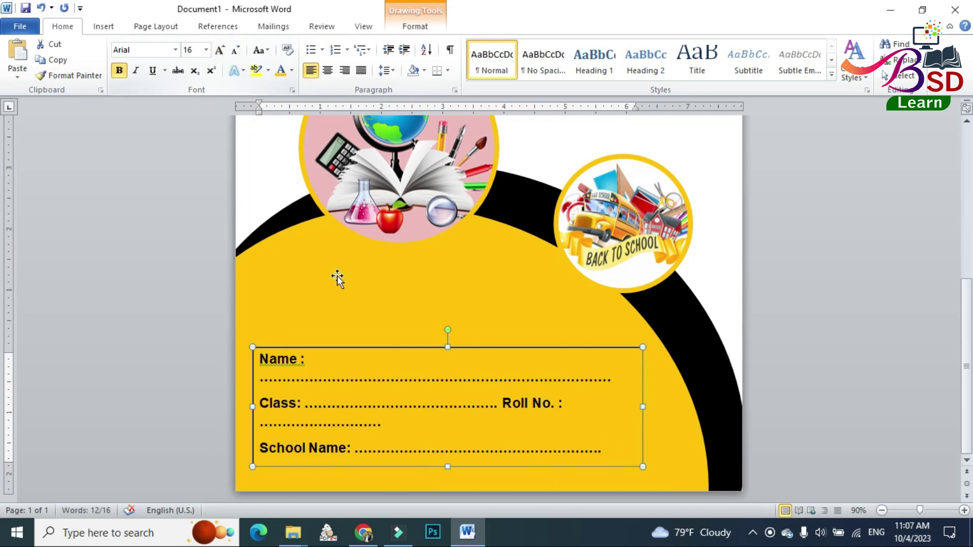
Delete extra dots after Name and Roll No., and add eight dots after School Name.
click(378, 380)
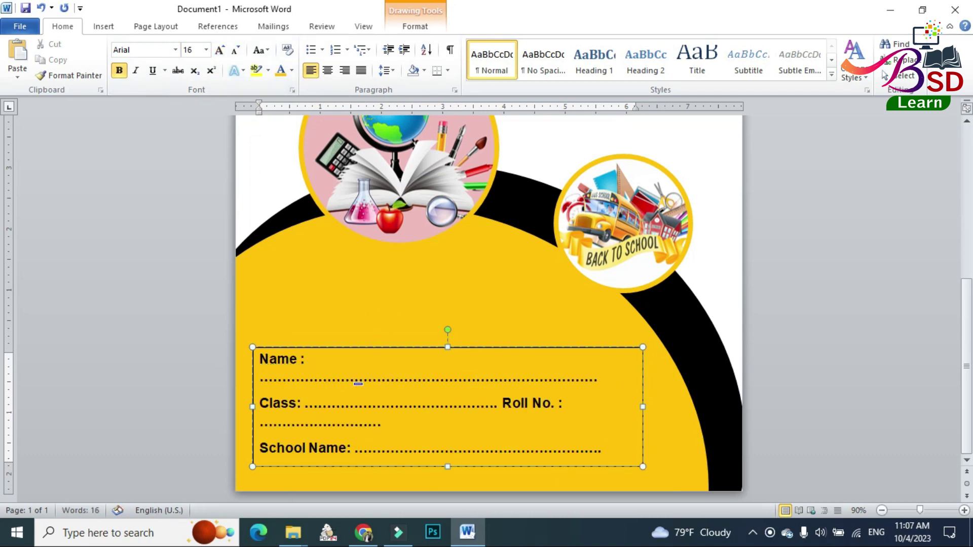
key(BackSpace)
key(BackSpace)
key(BackSpace)
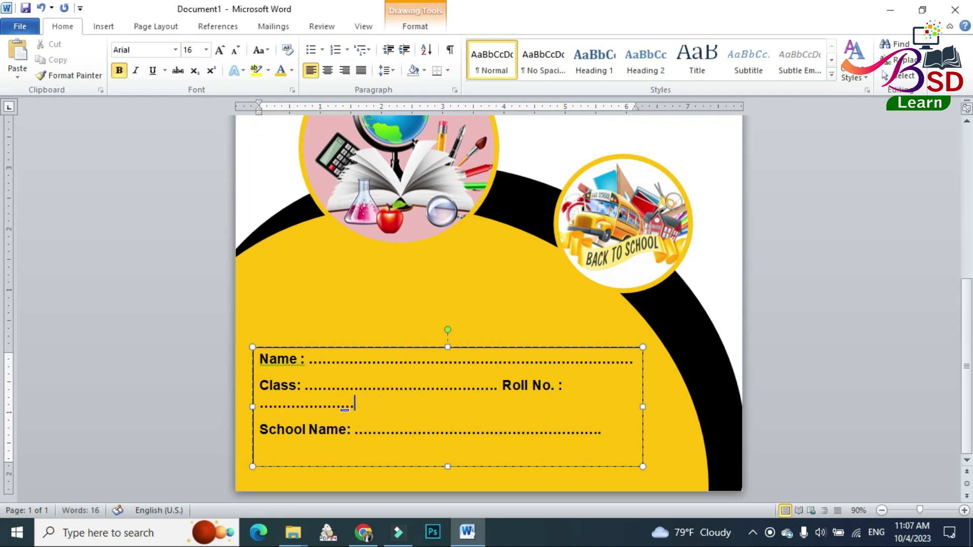
key(BackSpace)
key(BackSpace)
key(BackSpace)
text(........)
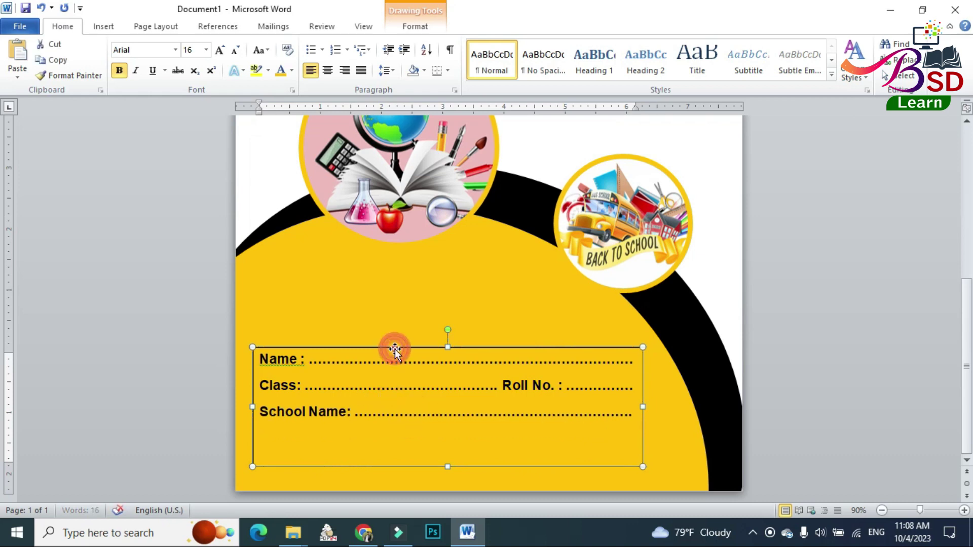
click(386, 71)
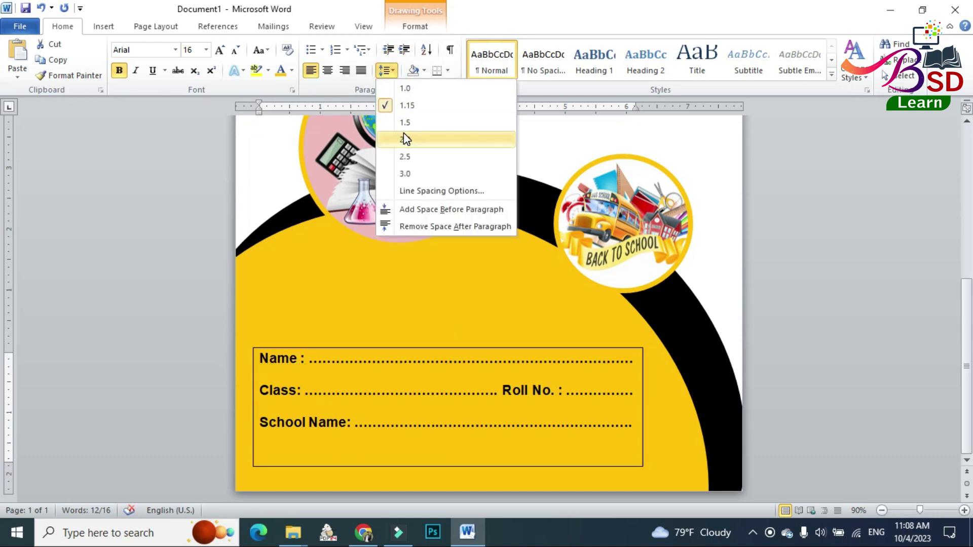
Apply 2.0 line spacing to the form lines and review the finished cover.
click(405, 140)
scroll(526, 309, up, 6)
scroll(629, 342, down, 5)
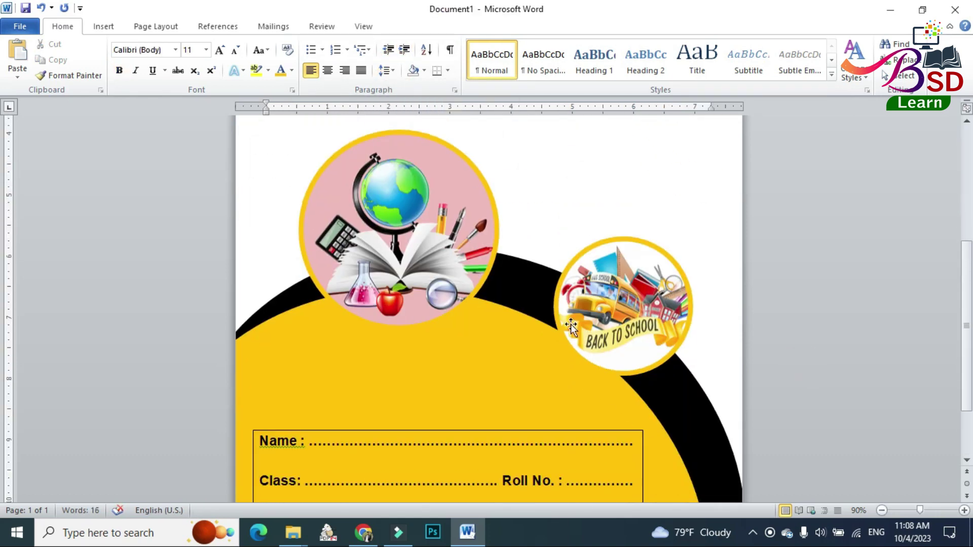
scroll(571, 327, down, 3)
ctrl+scroll(571, 327, down, 2)
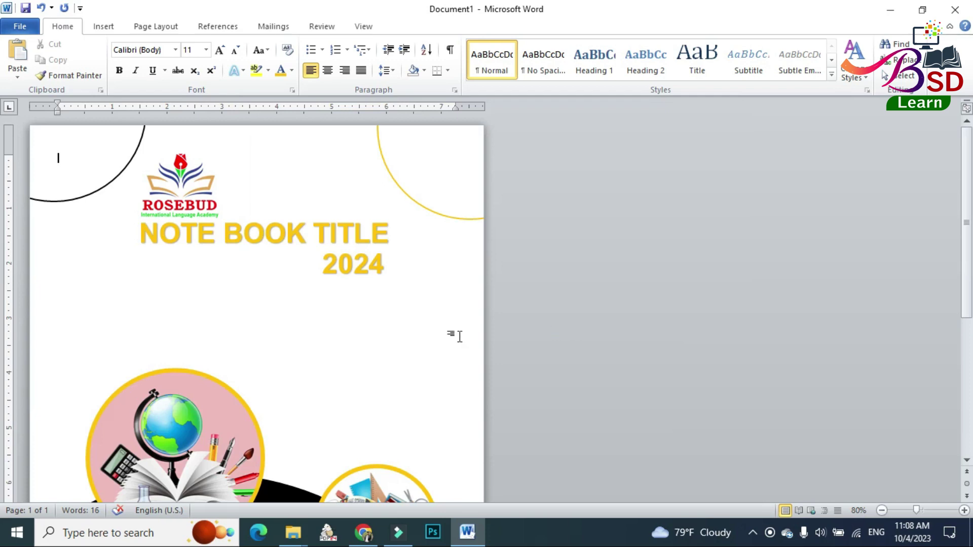
ctrl+scroll(455, 336, down, 1)
ctrl+scroll(380, 309, down, 1)
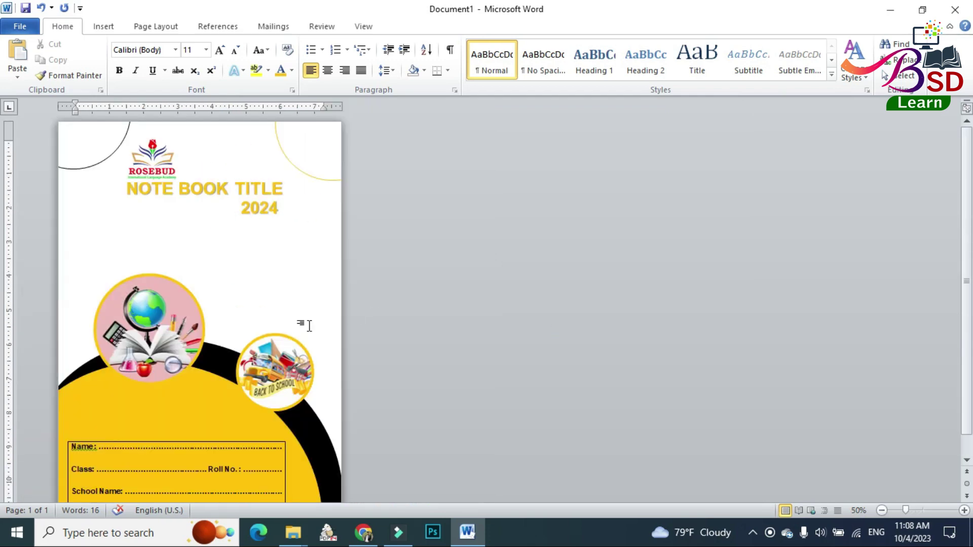
ctrl+scroll(308, 326, up, 2)
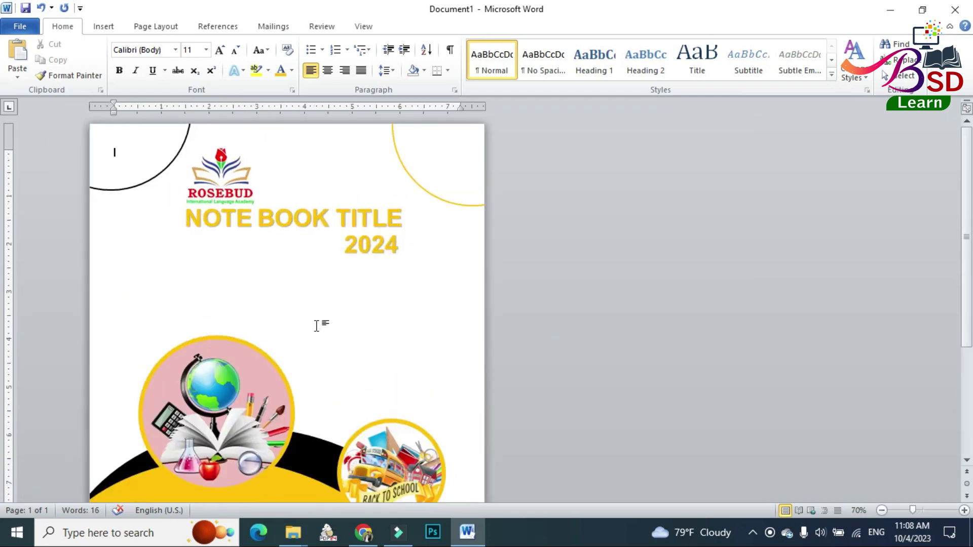
click(104, 26)
Draw a large oval below the 2024 title and send it back two layers behind the pictures.
click(210, 56)
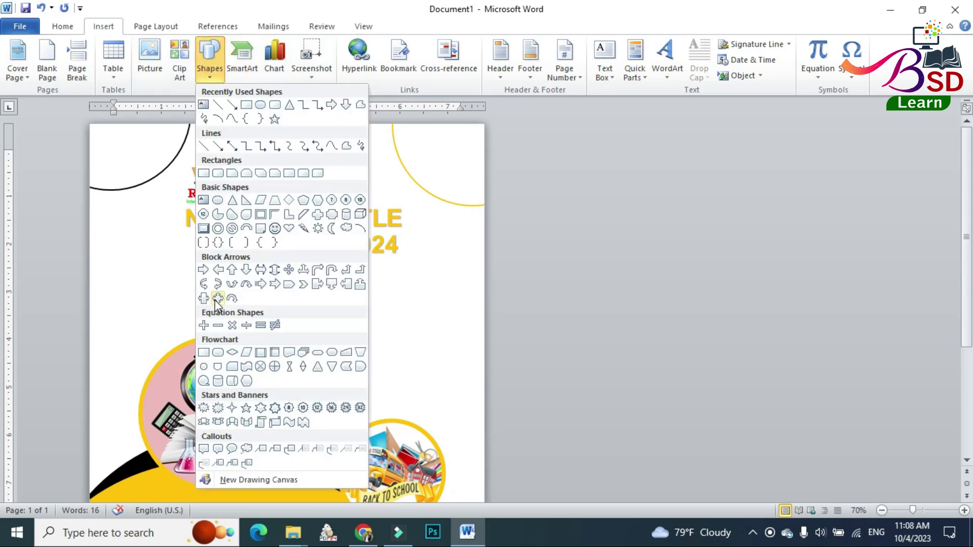
click(217, 201)
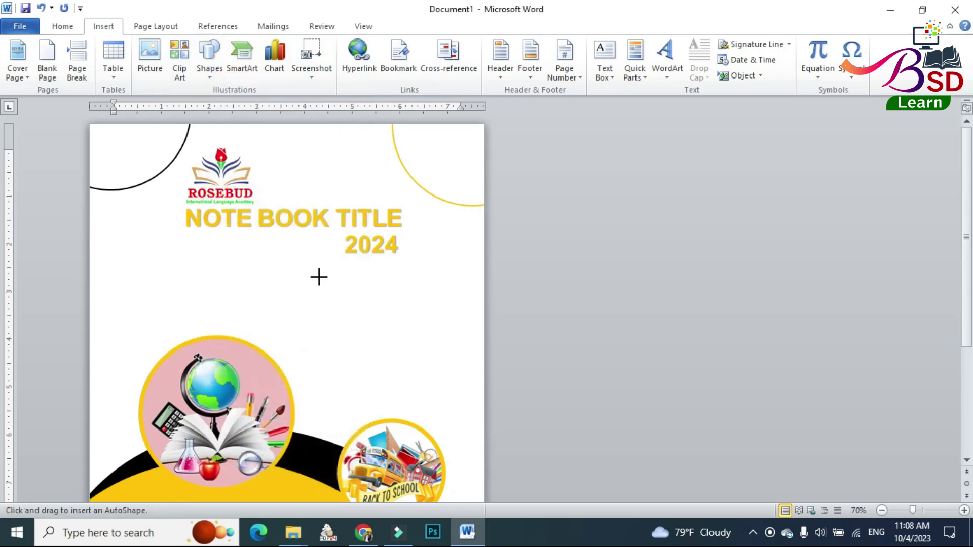
mouse_move(288, 269)
mouse_down()
mouse_move(481, 381)
mouse_move(421, 361)
mouse_up()
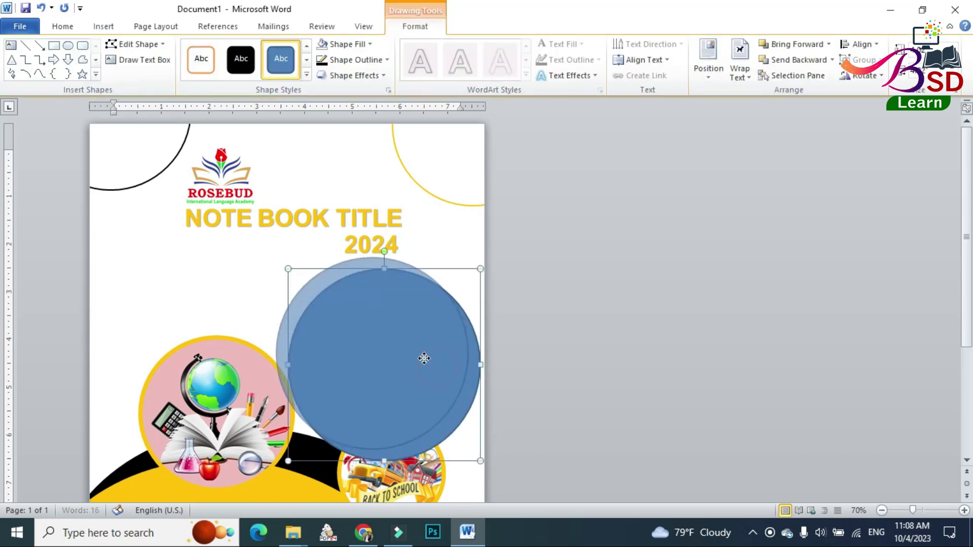
click(801, 59)
click(801, 59)
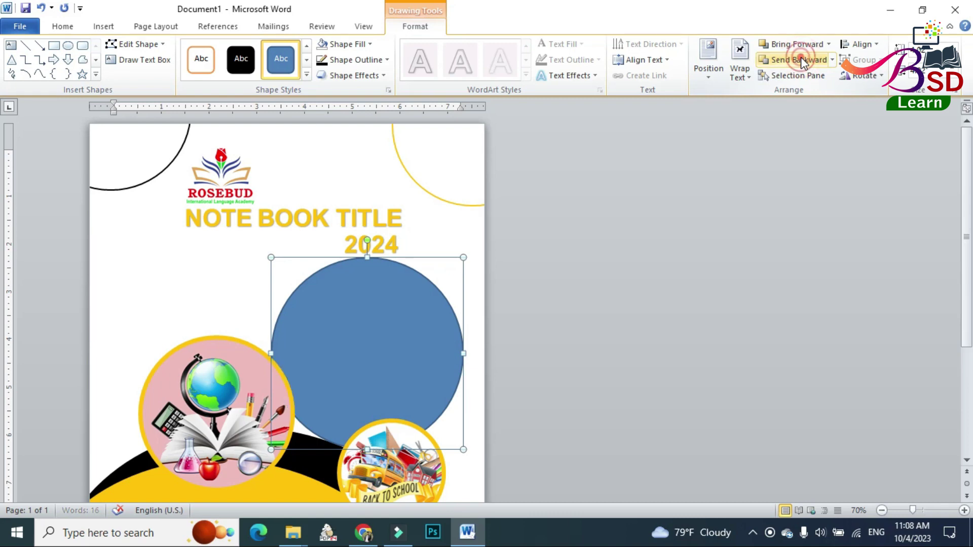
Give the circle a yellow 6 pt outline and choose a picture fill from file.
click(373, 61)
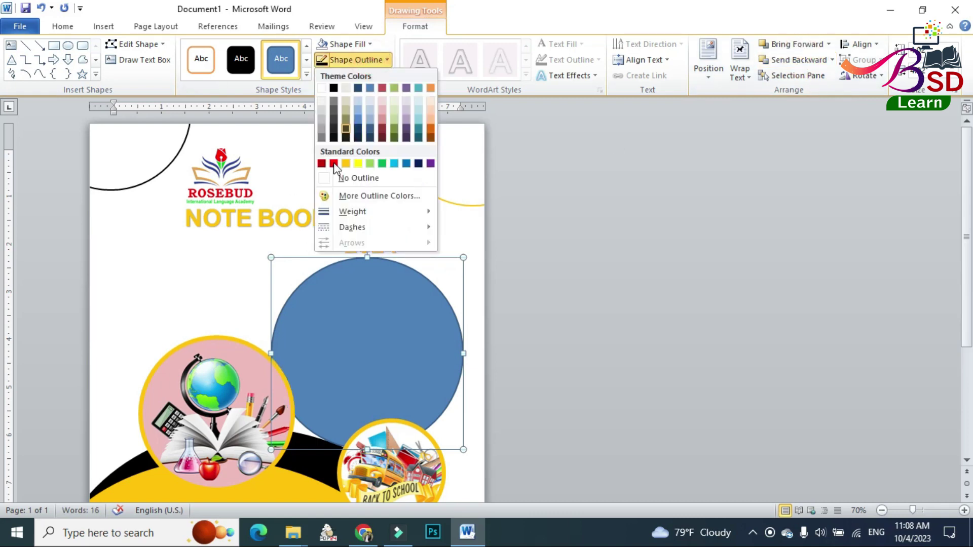
click(346, 163)
click(361, 60)
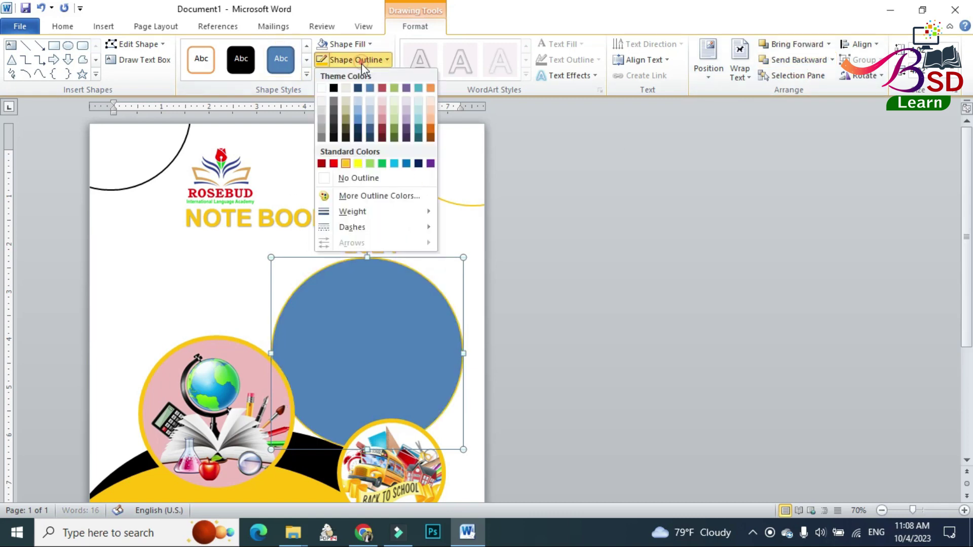
click(361, 212)
click(461, 337)
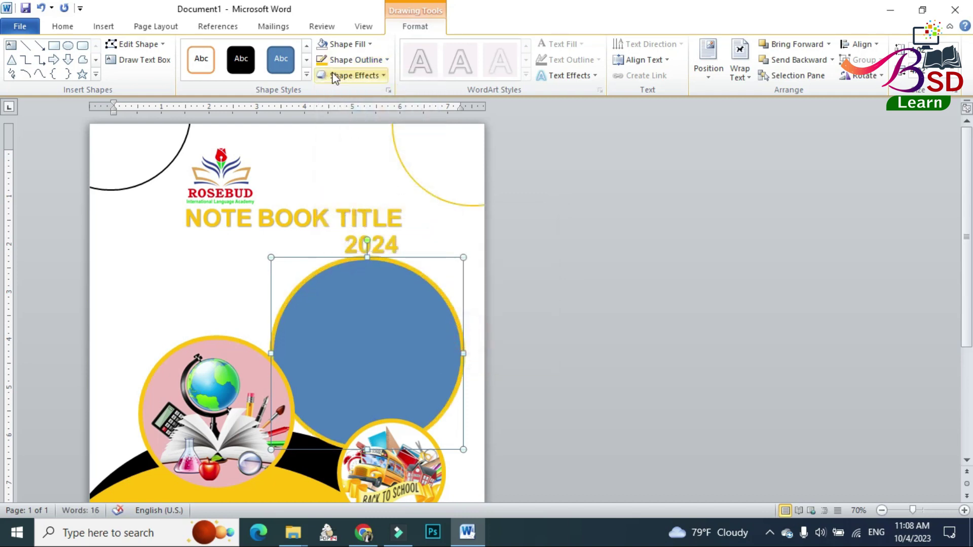
click(349, 49)
click(337, 194)
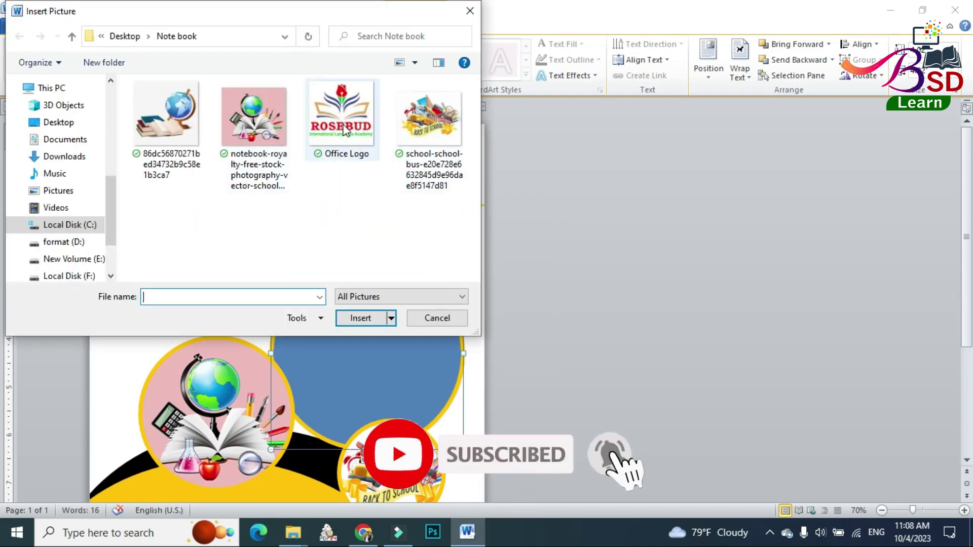
Fill the circle with the globe and stacked books picture, then deselect it.
click(167, 117)
click(365, 319)
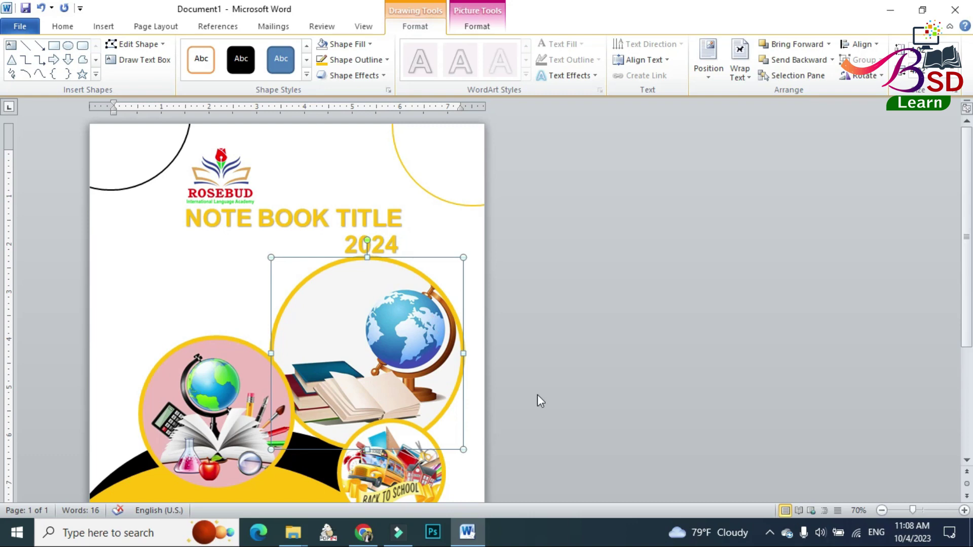
click(634, 363)
Scroll down to the bordered Name/Class/School Name box and select it.
ctrl+scroll(433, 352, down, 3)
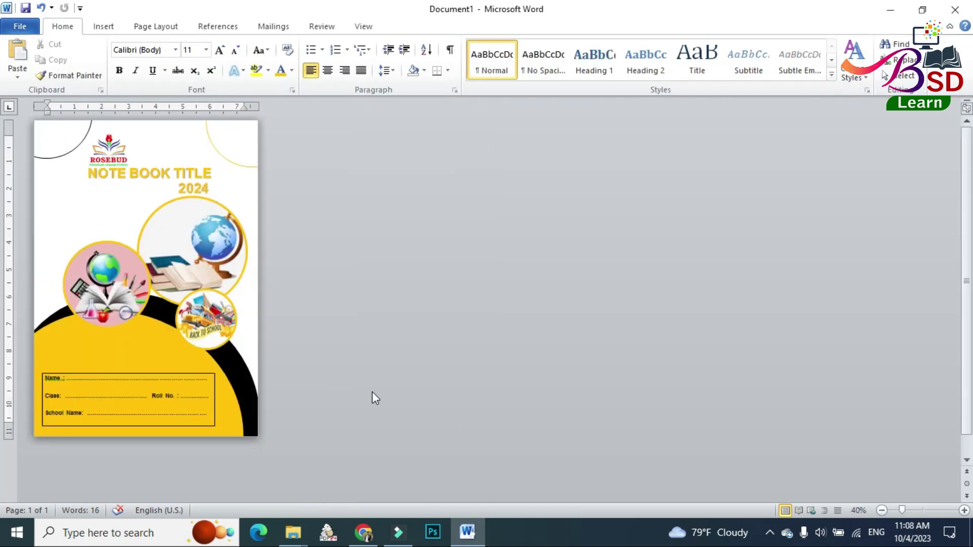
ctrl+scroll(371, 395, up, 4)
ctrl+scroll(387, 389, up, 4)
scroll(454, 345, down, 2)
scroll(453, 347, down, 5)
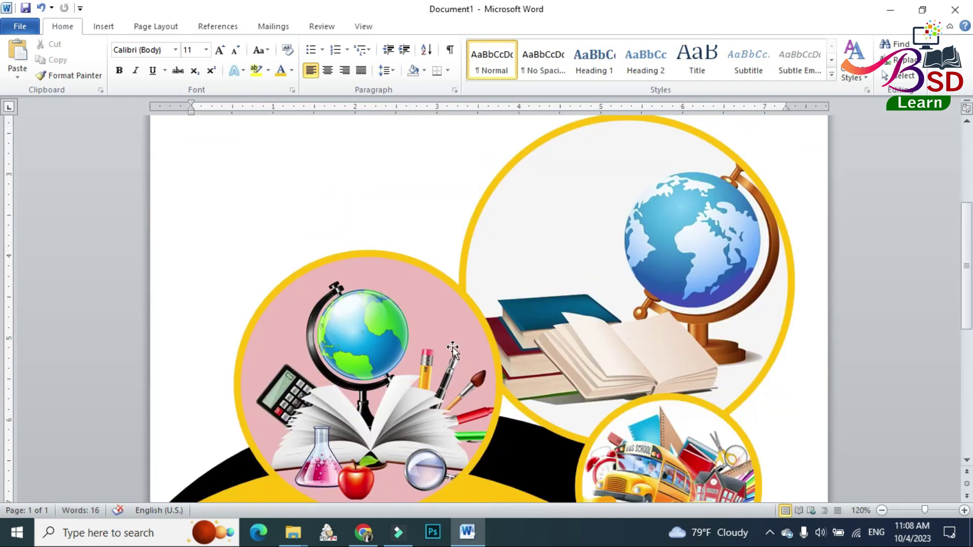
scroll(452, 347, down, 10)
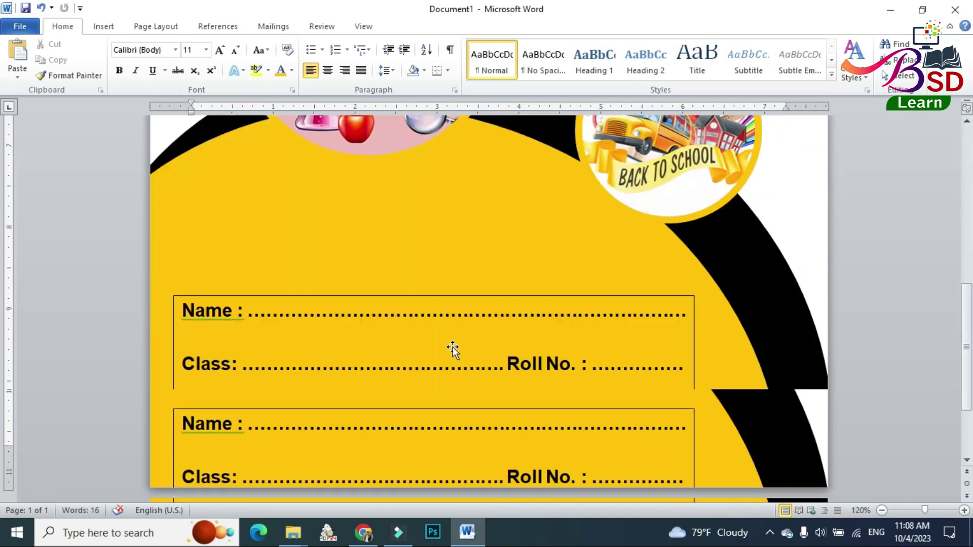
click(428, 294)
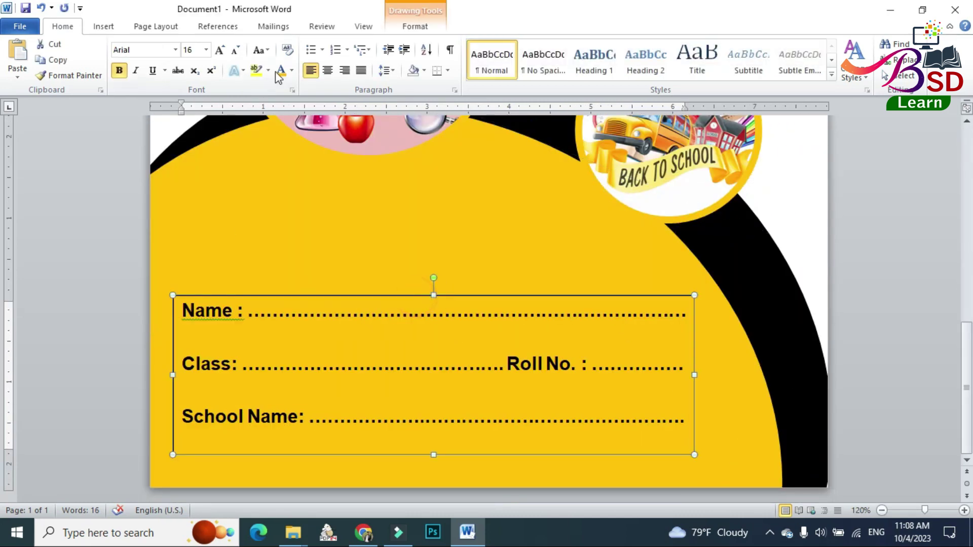
Make the form box's border 2¼ pt thick.
click(422, 28)
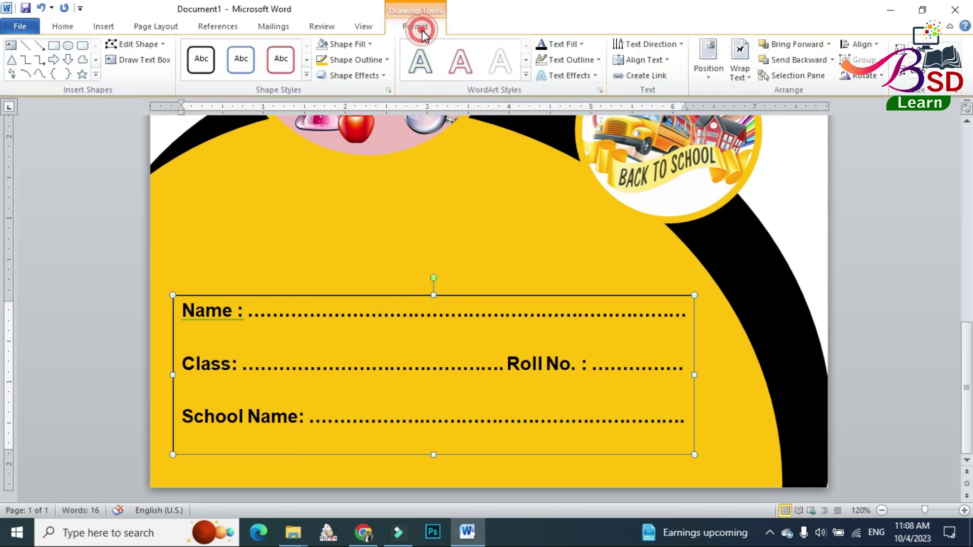
click(359, 45)
click(359, 44)
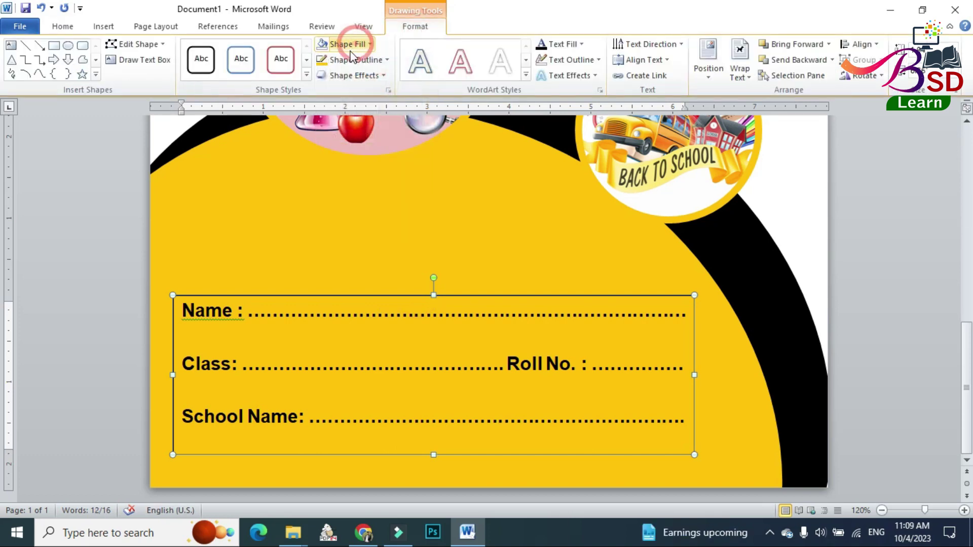
click(355, 60)
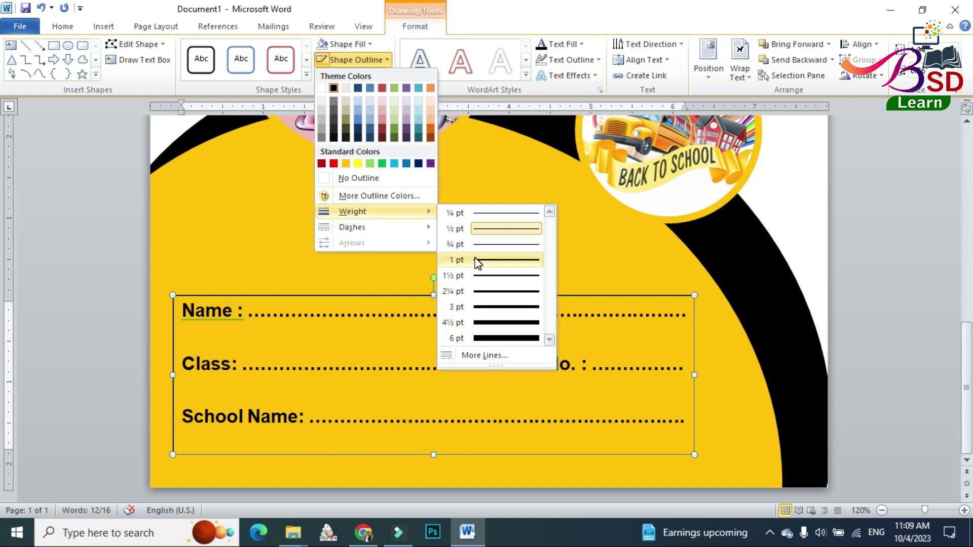
click(483, 290)
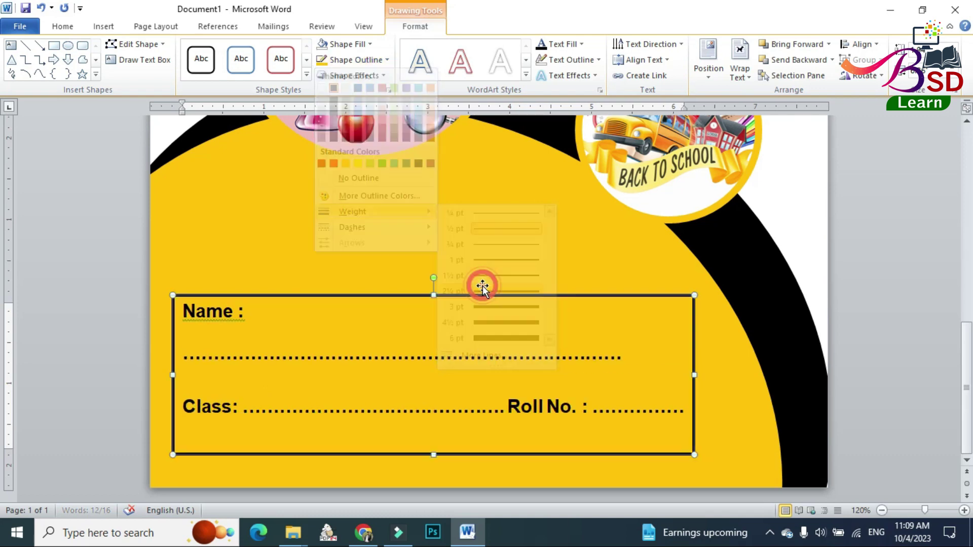
Set the form box text to font size 15.
click(63, 26)
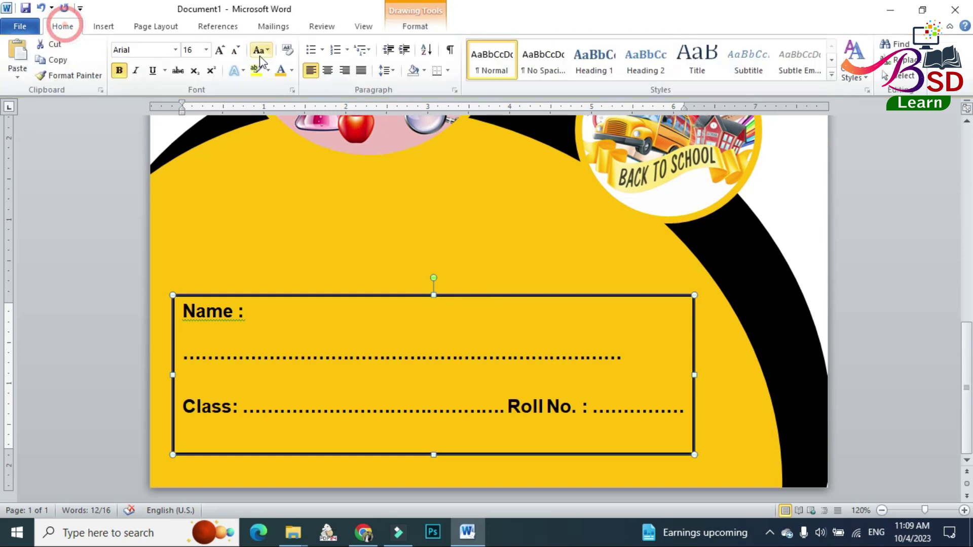
click(235, 50)
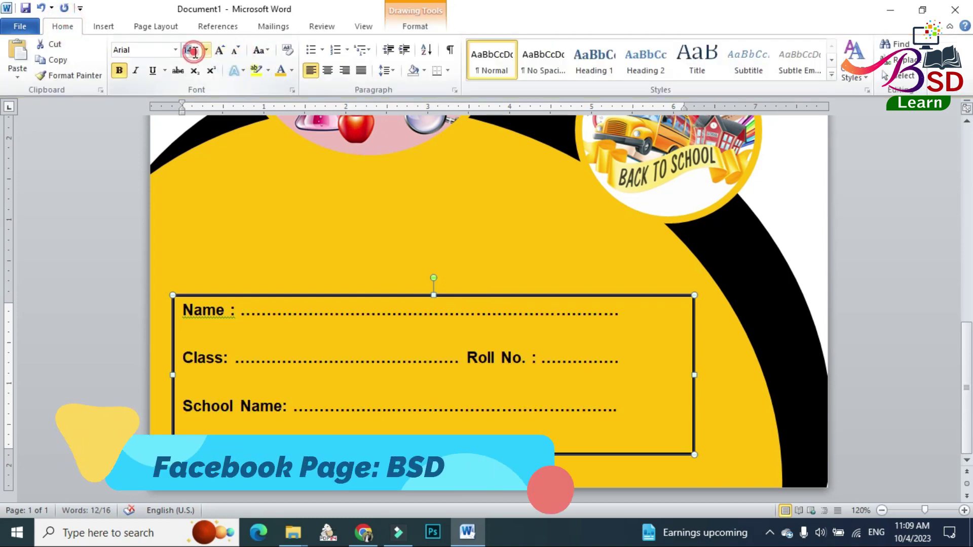
text(5)
key(Return)
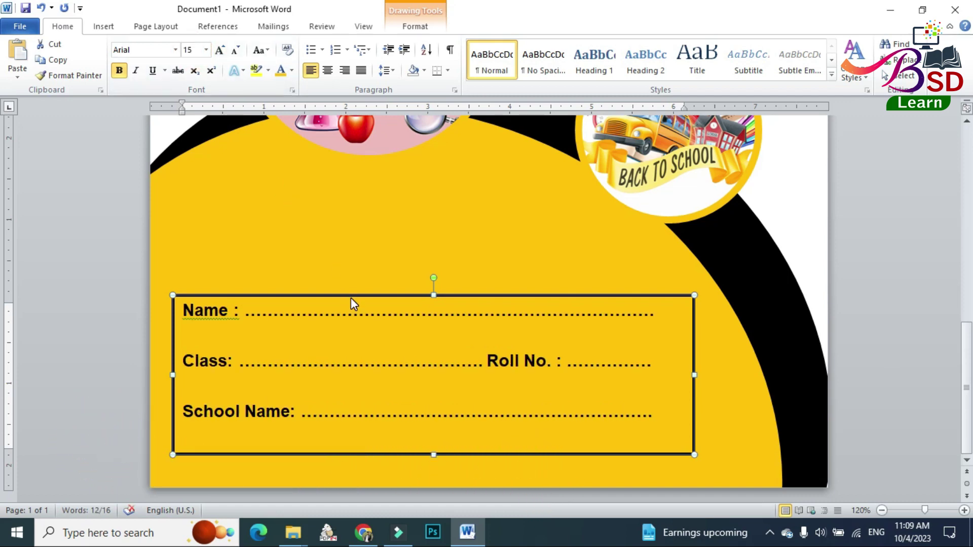
Move the form box higher on the yellow area and nudge it slightly right.
drag(351, 295, 339, 259)
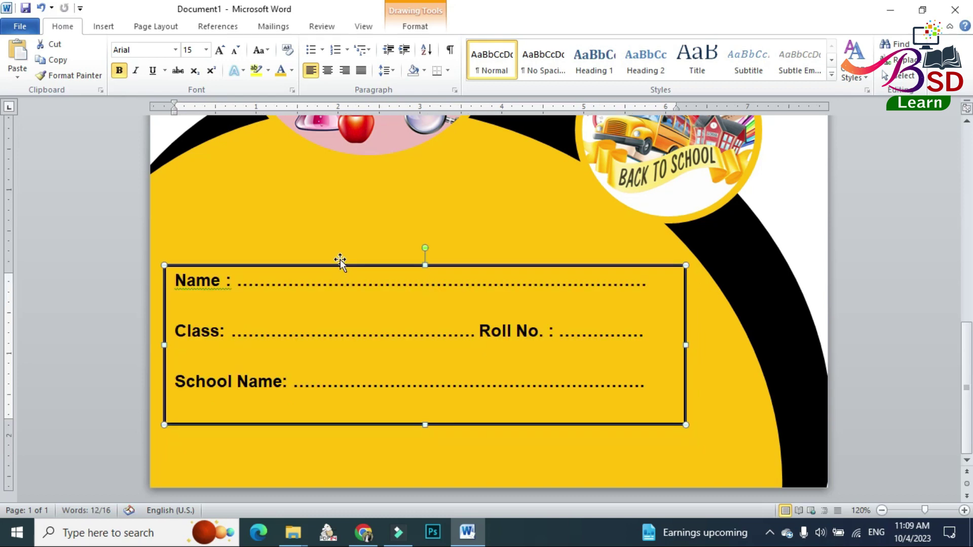
key(ctrl+Right)
key(ctrl+Right)
key(ctrl+Right)
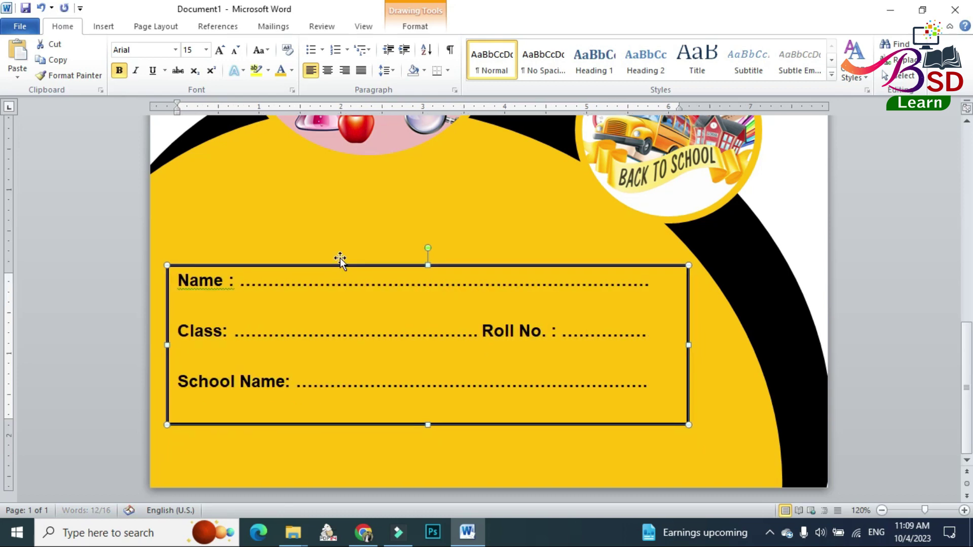
key(ctrl+Right)
key(ctrl+Right)
key(ctrl+Right)
key(ctrl+Right)
key(ctrl+Right)
key(ctrl+Right)
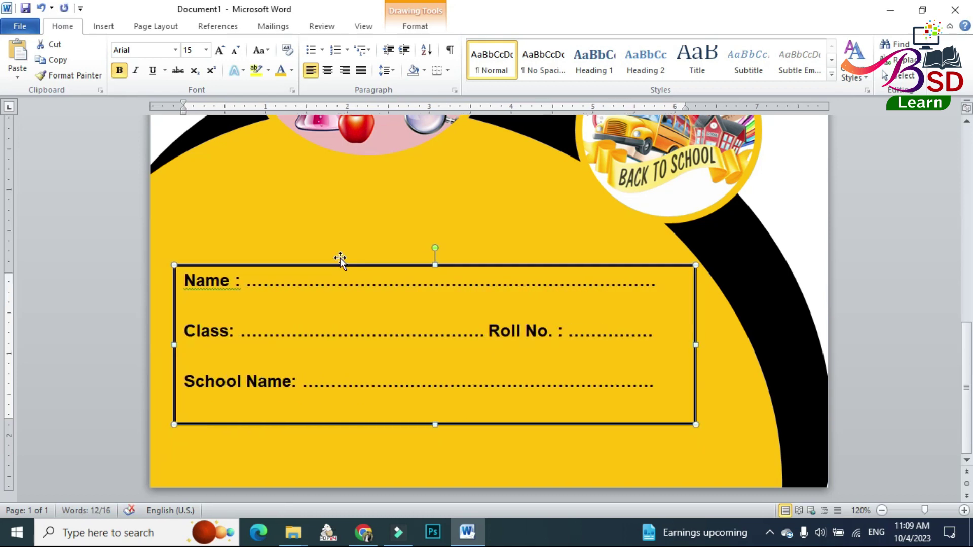
Jump to the top and zoom out to 40% to see the whole cover.
key(ctrl+Home)
ctrl+scroll(716, 278, down, 1)
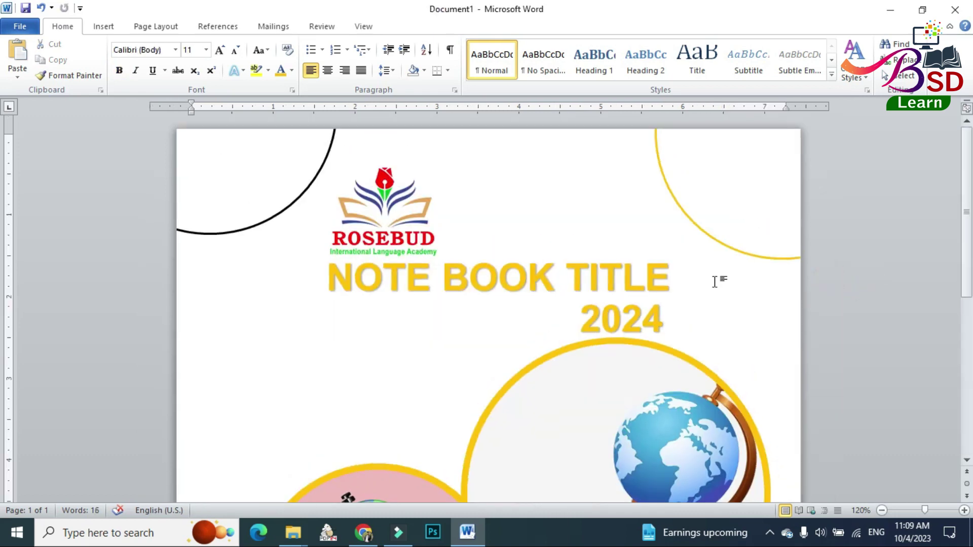
ctrl+scroll(687, 277, down, 2)
ctrl+scroll(692, 279, down, 1)
ctrl+scroll(692, 278, down, 1)
ctrl+scroll(692, 278, down, 1)
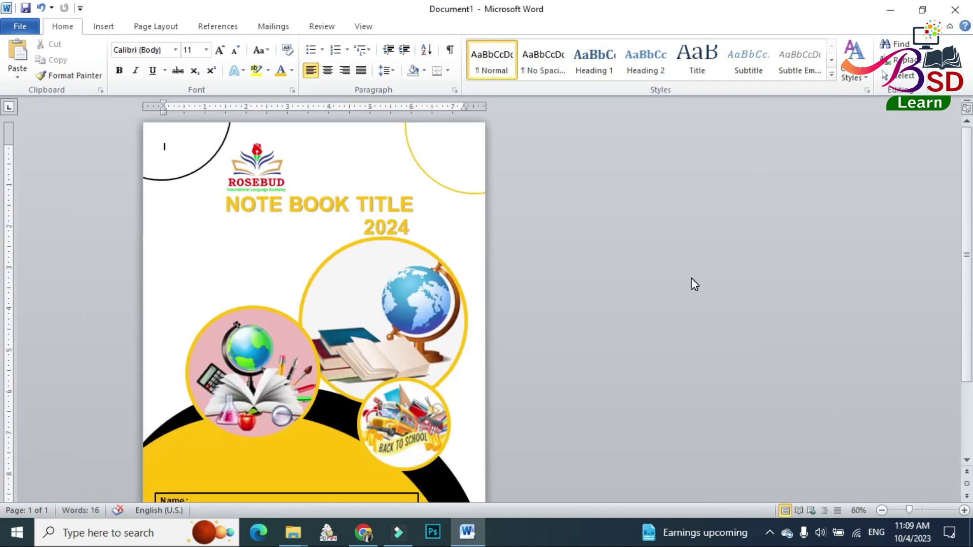
ctrl+scroll(691, 277, down, 1)
ctrl+scroll(691, 279, down, 1)
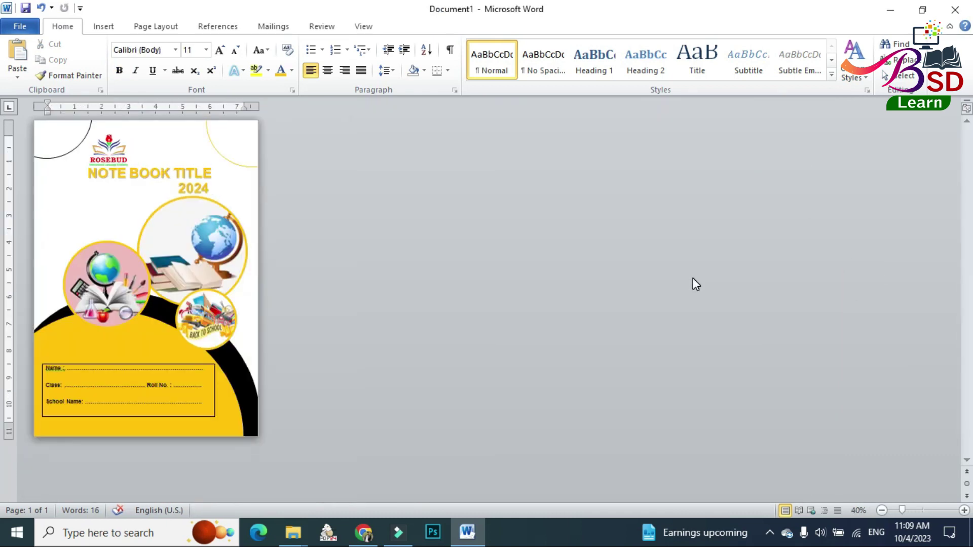